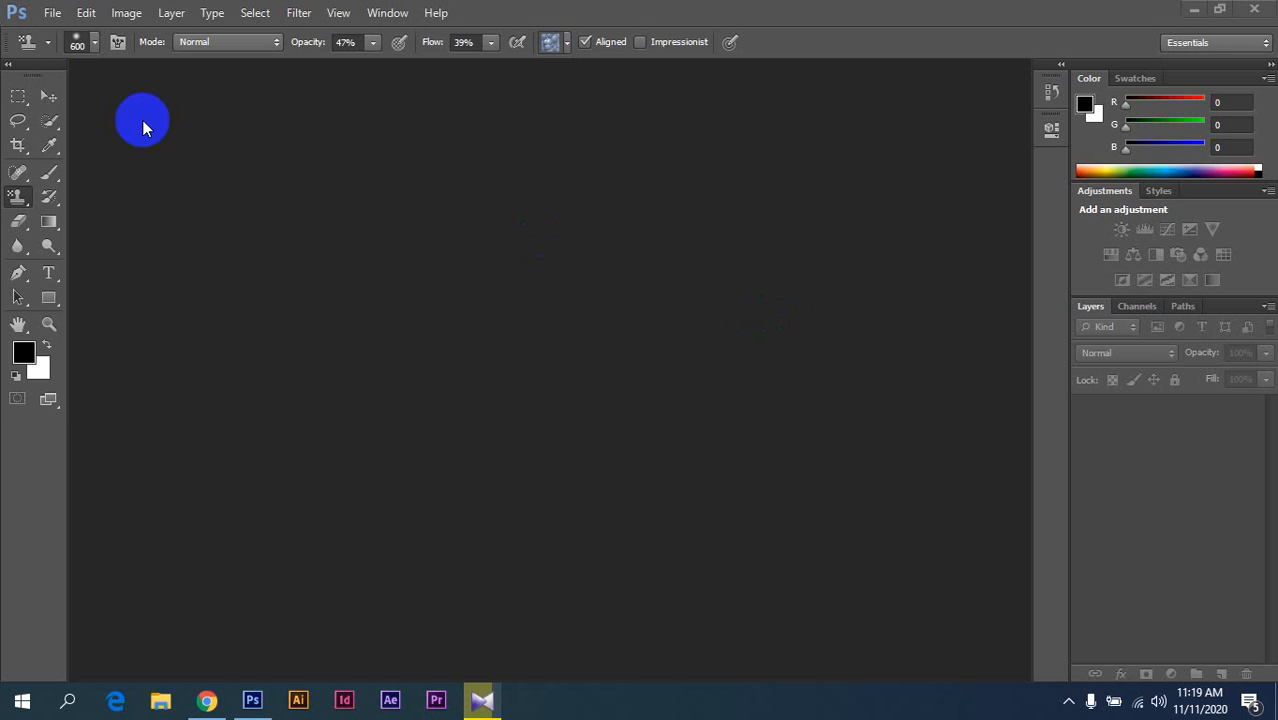
Create a new document 30 pixels wide and 30 pixels high.
left_click(54, 15)
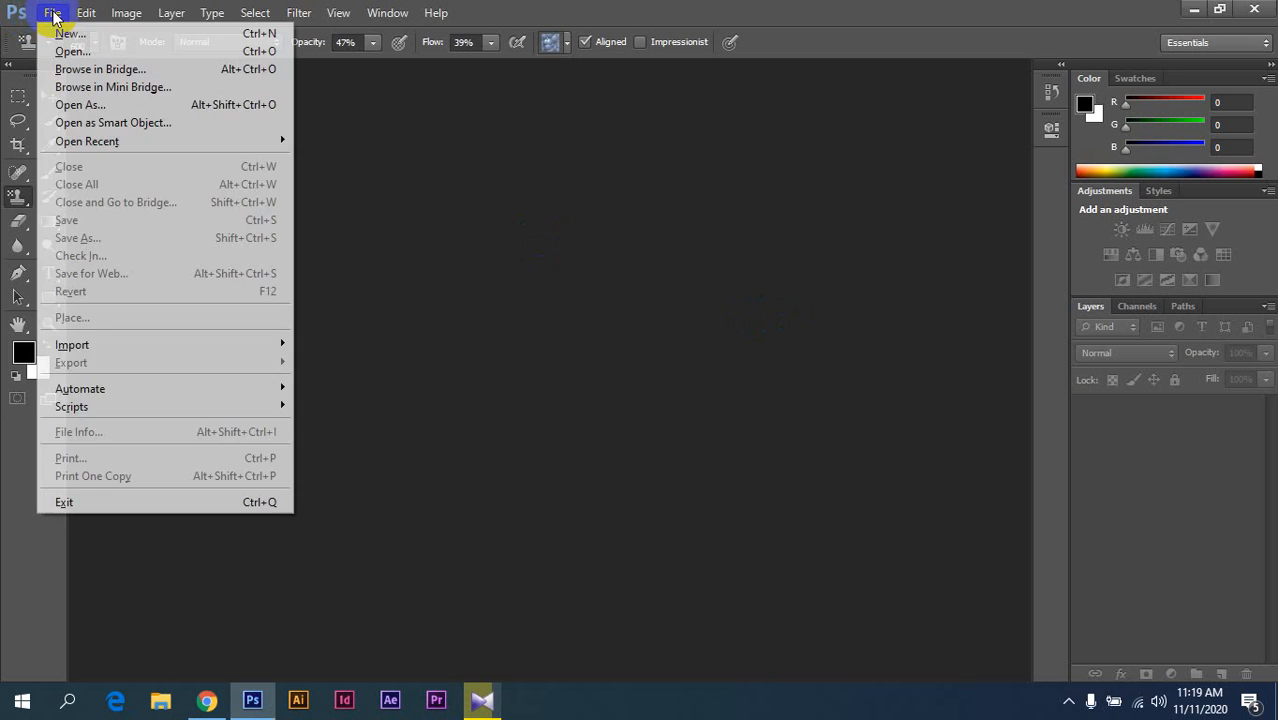
left_click(72, 36)
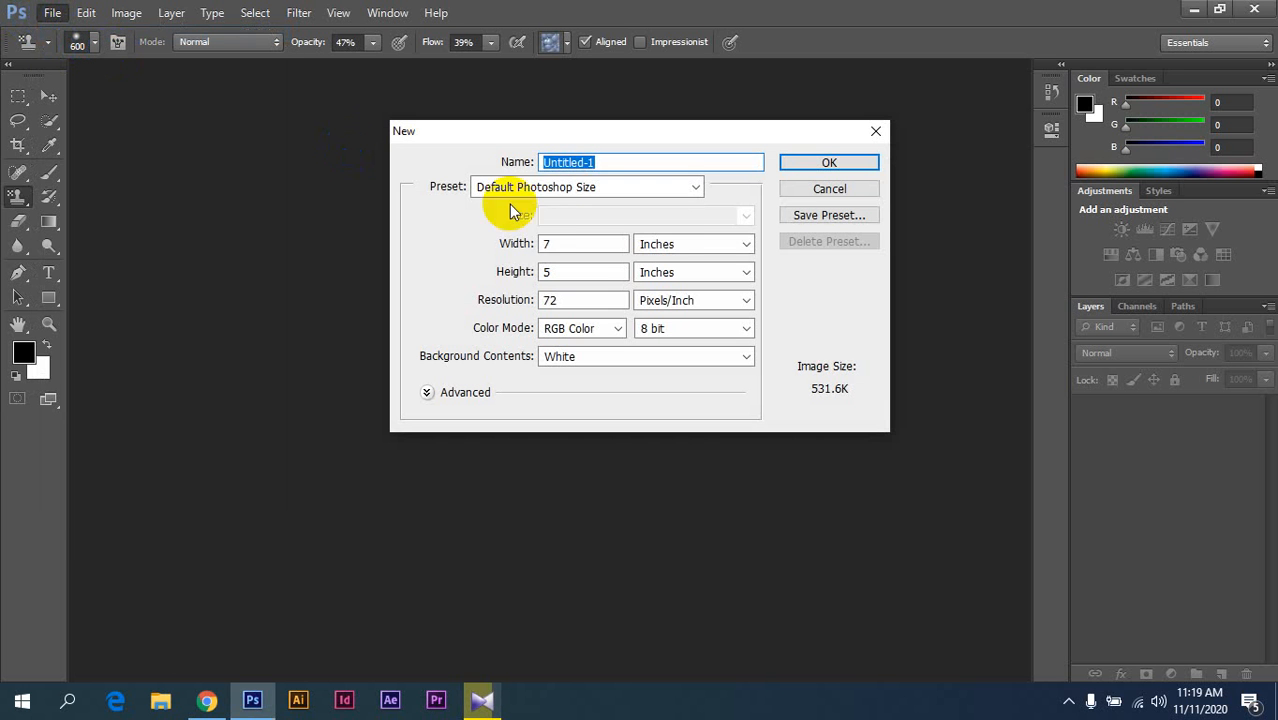
left_click(742, 246)
left_click(736, 256)
double_click(581, 247)
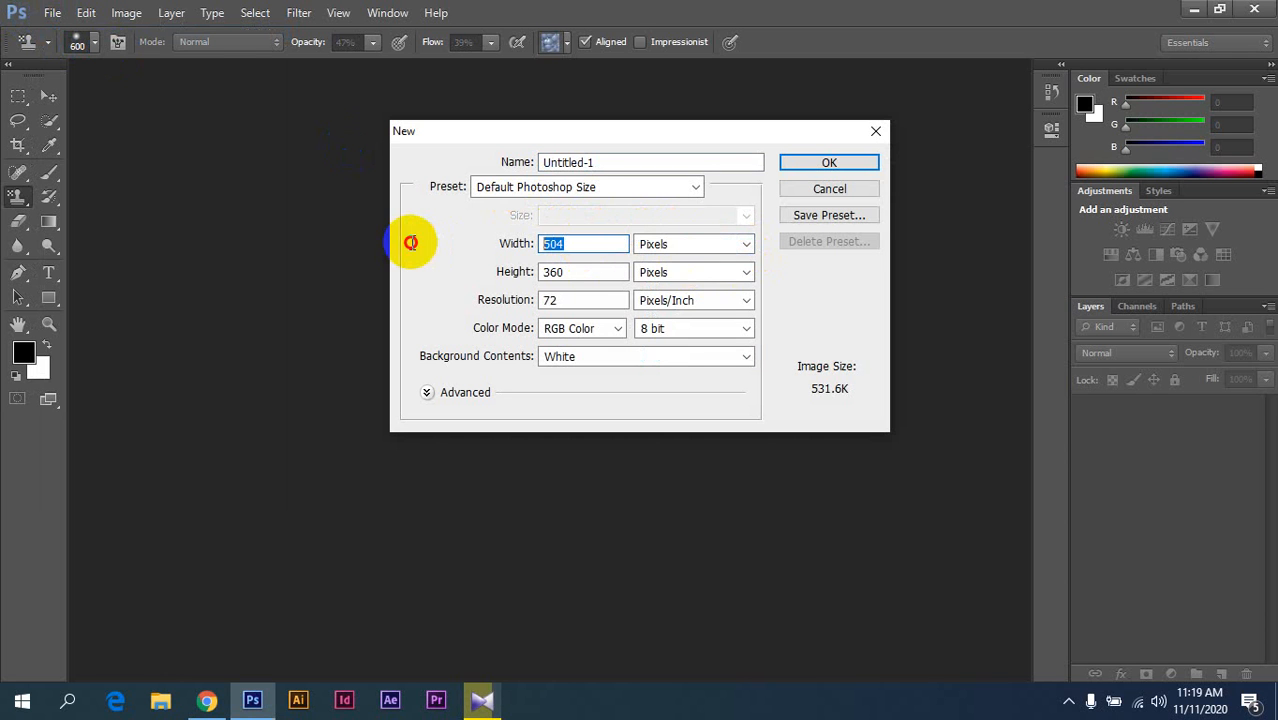
type("30")
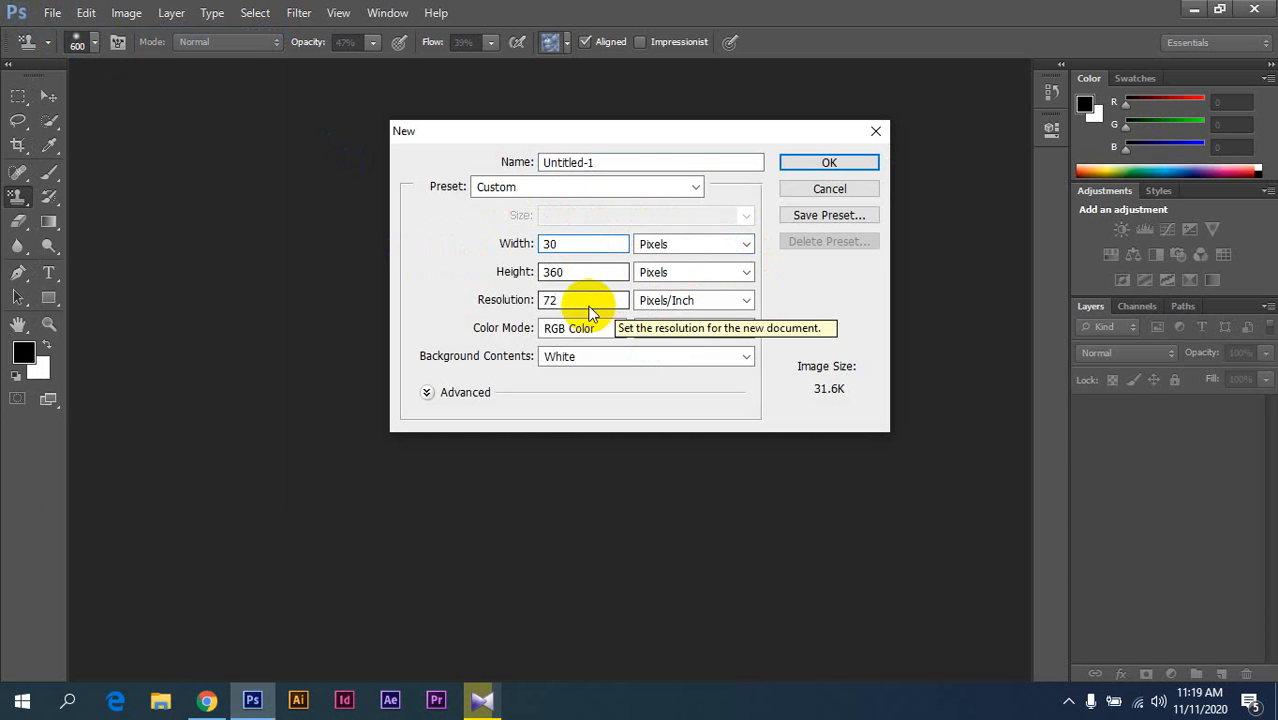
double_click(570, 272)
type("30")
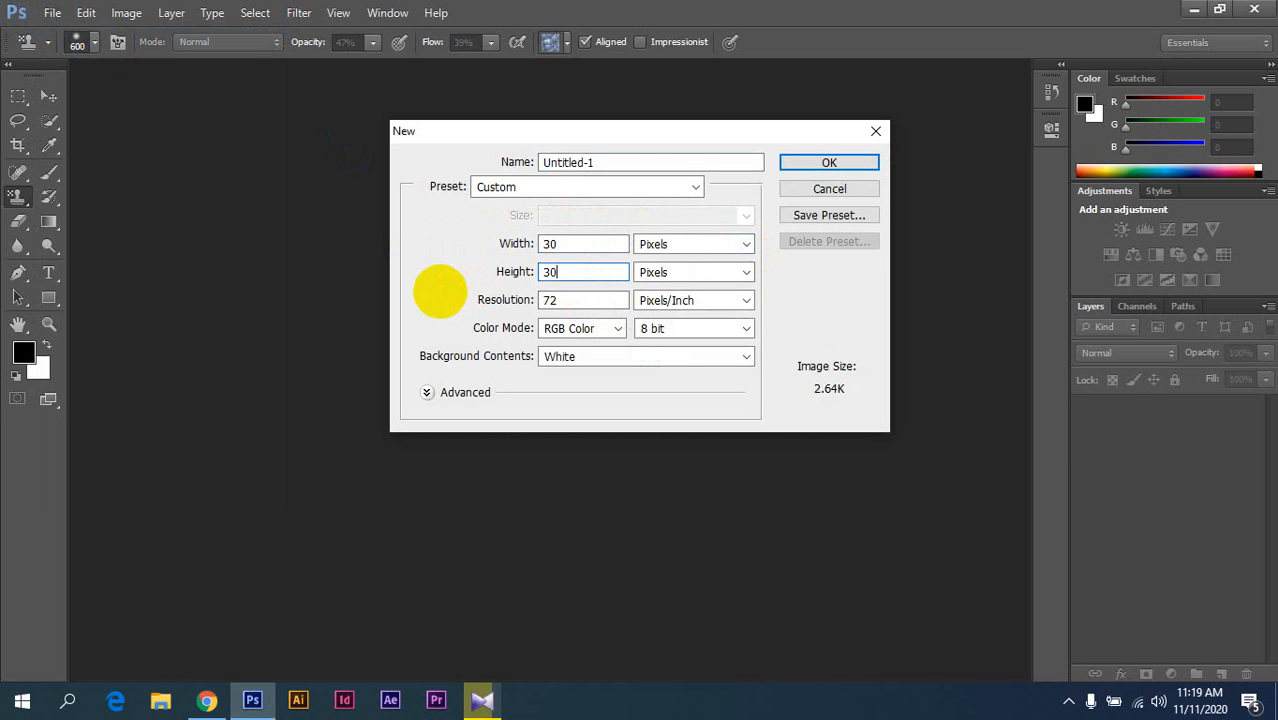
left_click(825, 165)
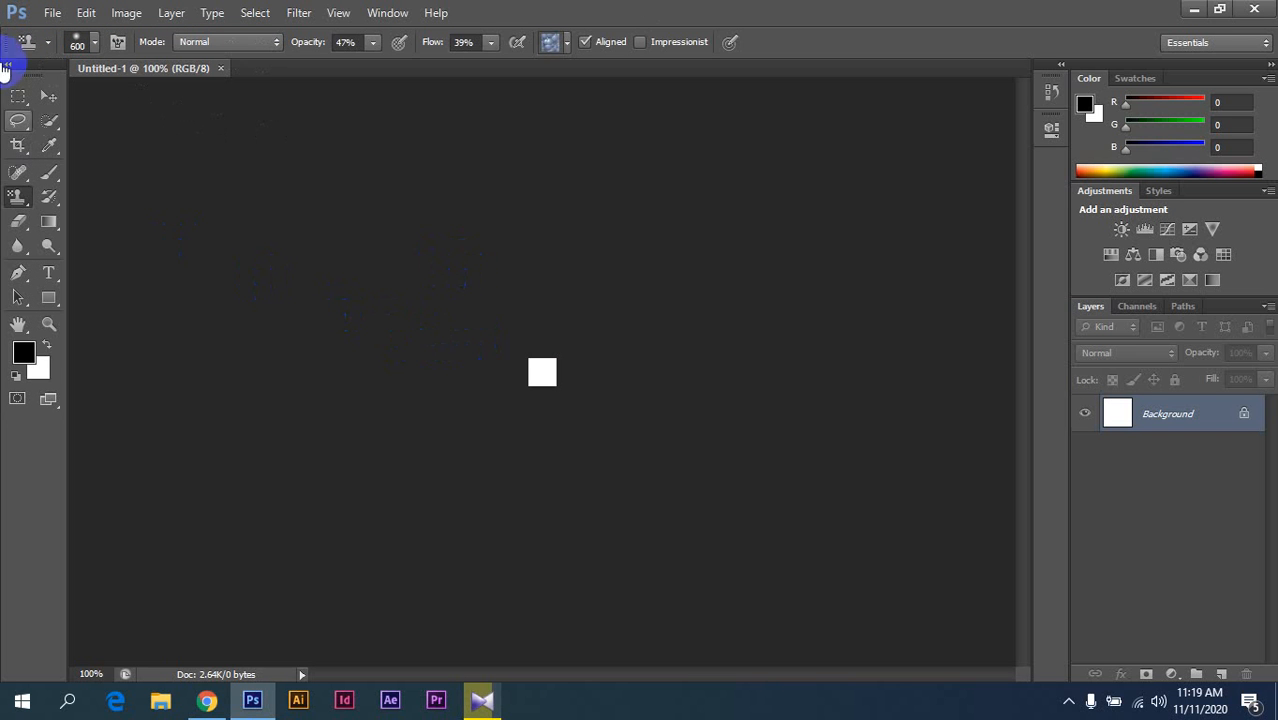
Add a black rectangle shape 10 px wide and 10 px high to the canvas.
left_click(48, 95)
scroll(627, 452, "up", 2)
scroll(627, 452, "up", 8)
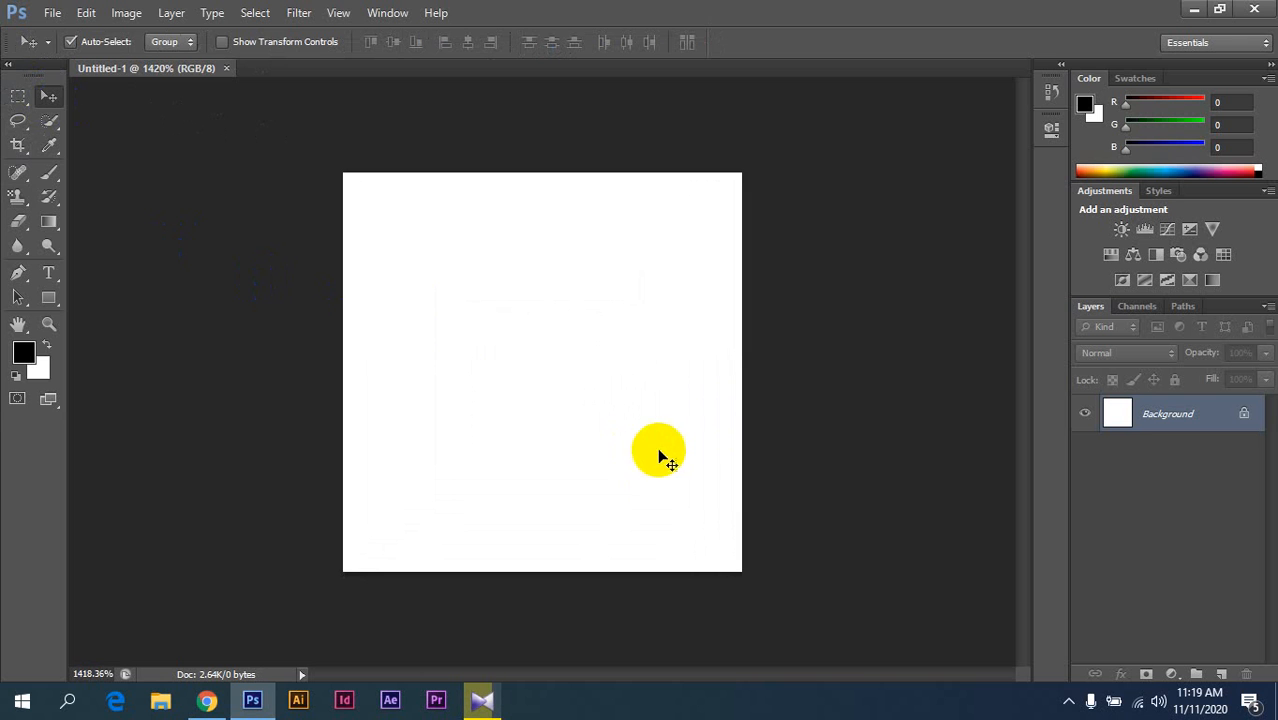
left_click(49, 298)
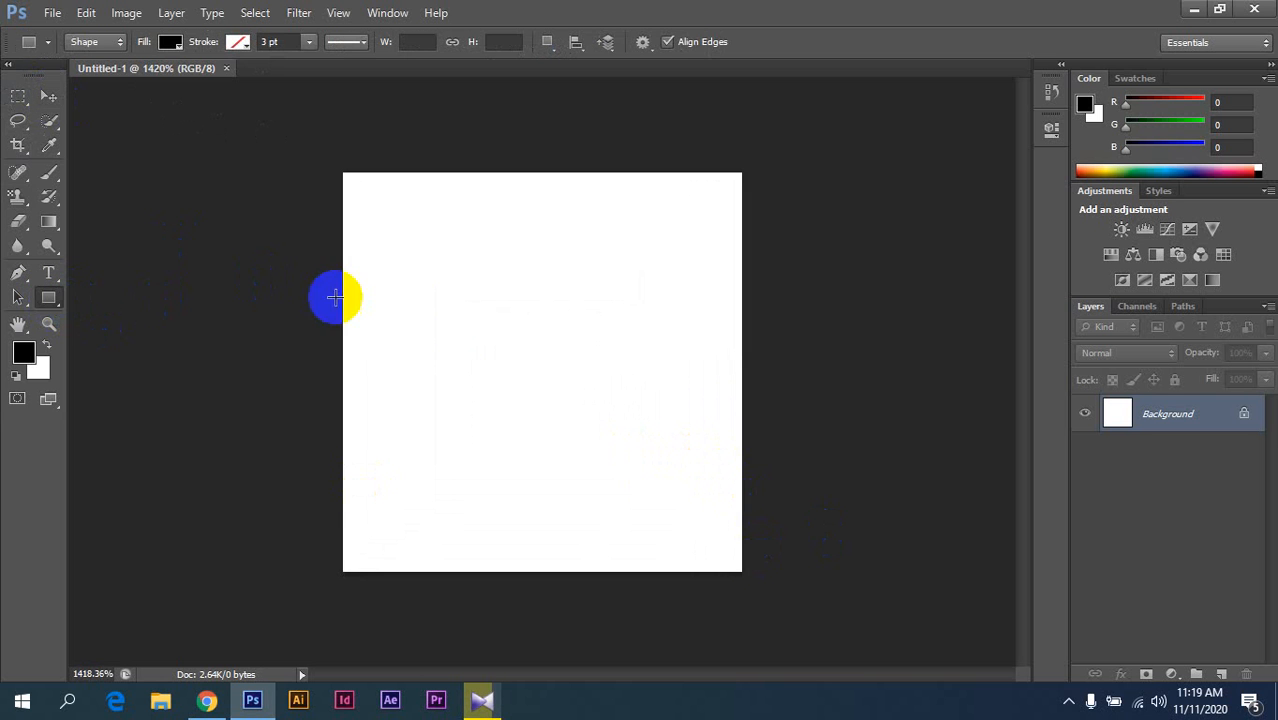
left_click(416, 297)
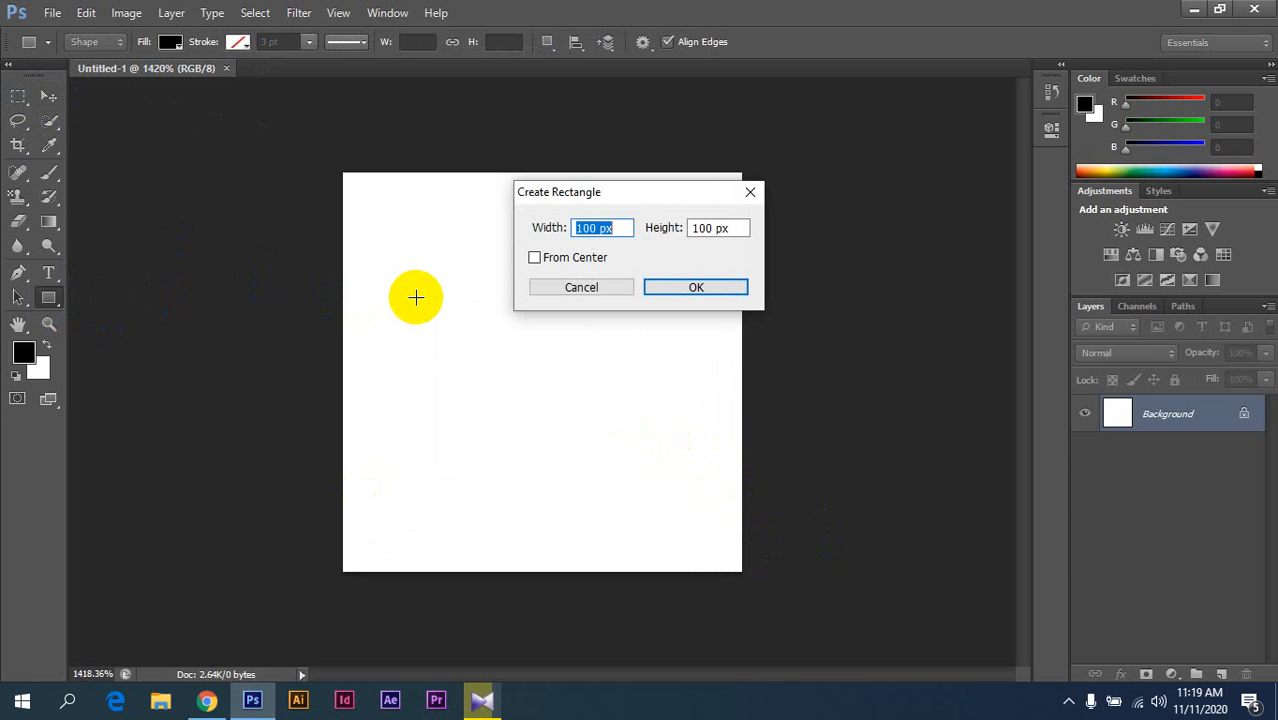
type("10")
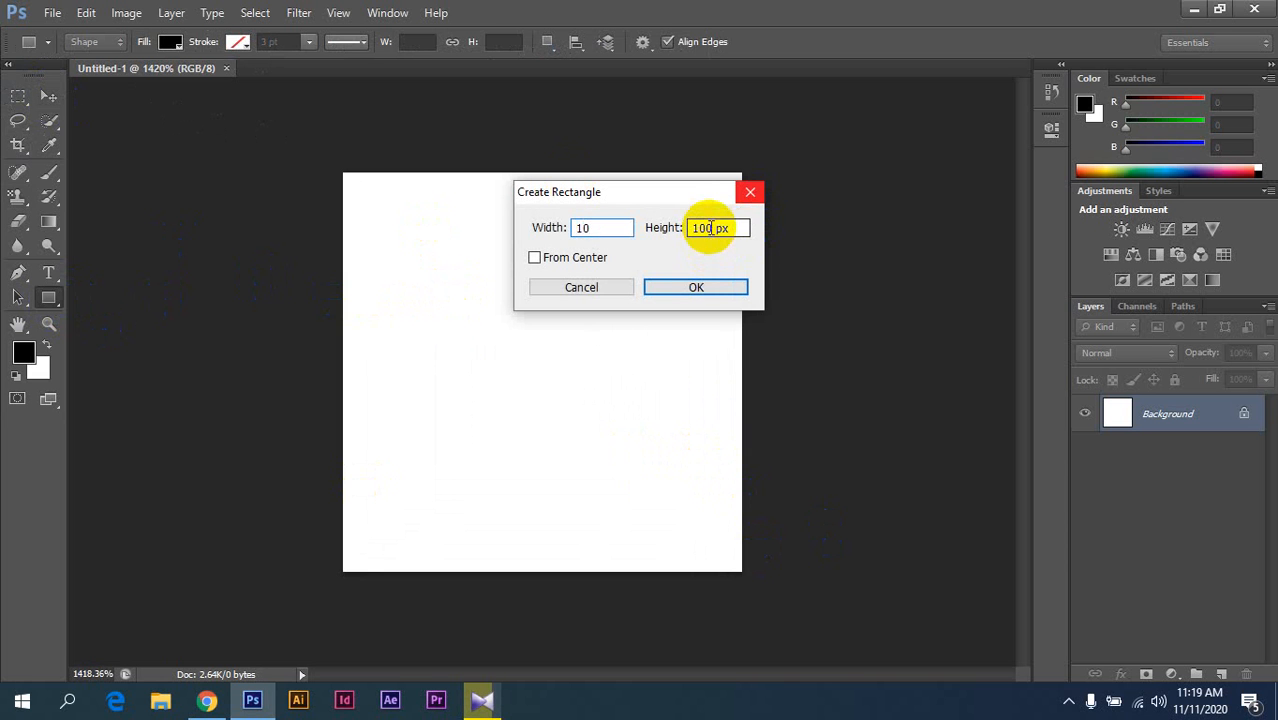
left_click(710, 226)
key("BackSpace")
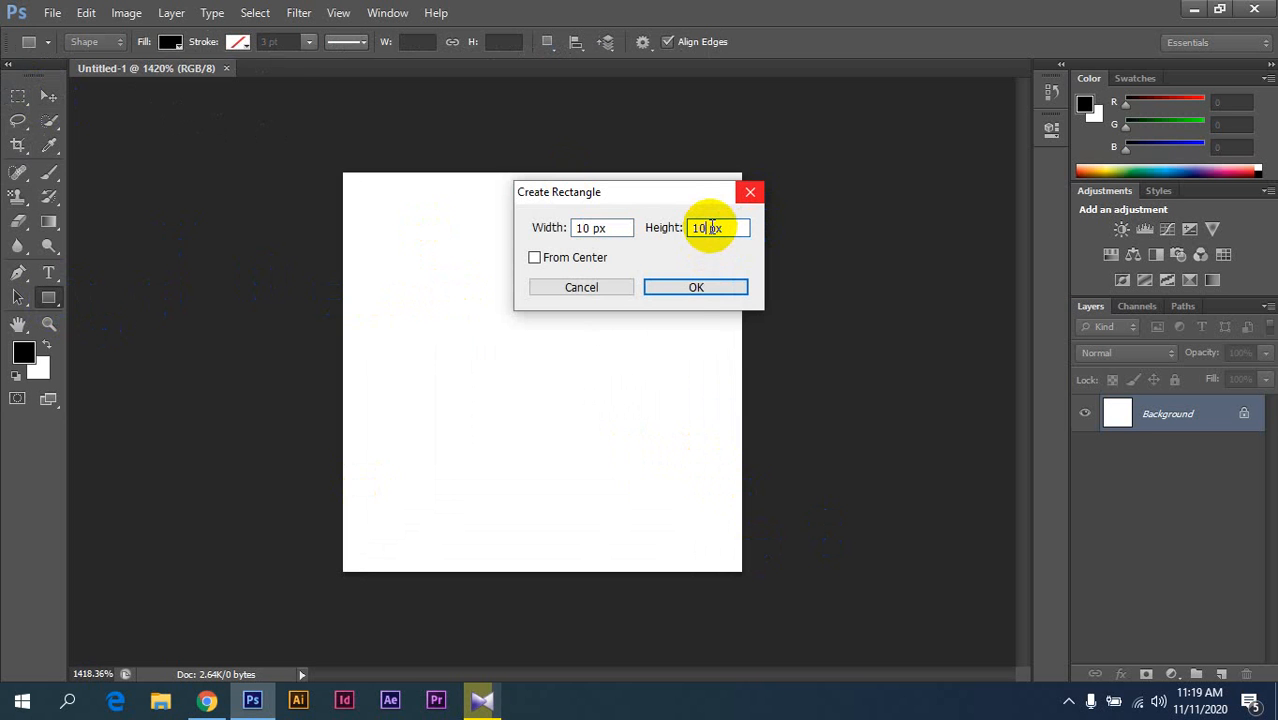
left_click(690, 287)
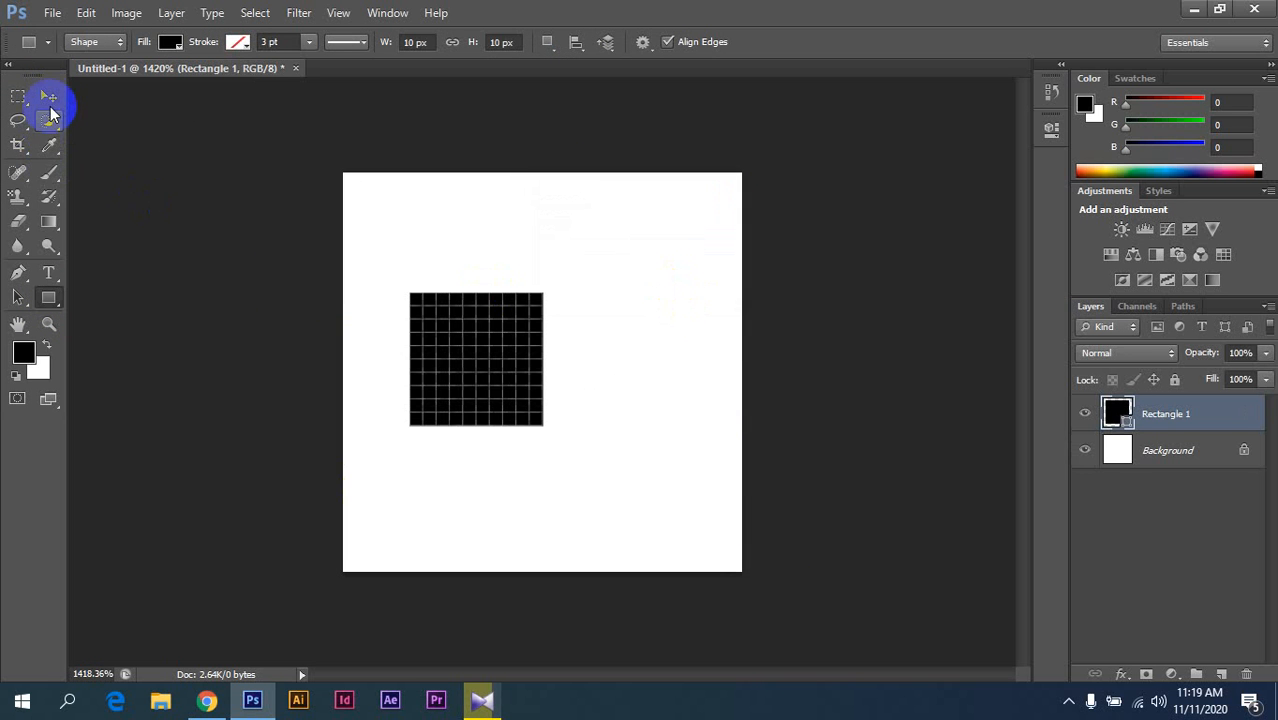
Move the black square to the upper middle of the canvas and recolor it a saturated blue with a hue of 222°.
left_click(48, 96)
left_click_drag(452, 378, 518, 336)
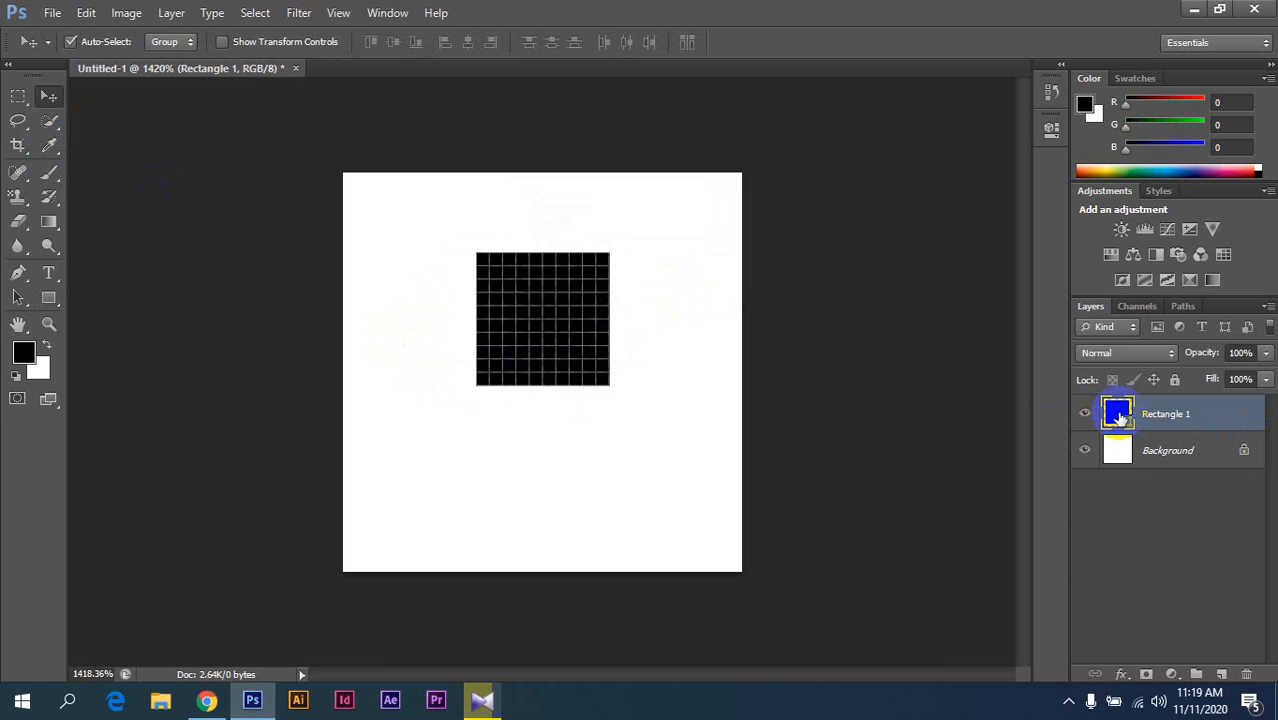
double_click(1117, 413)
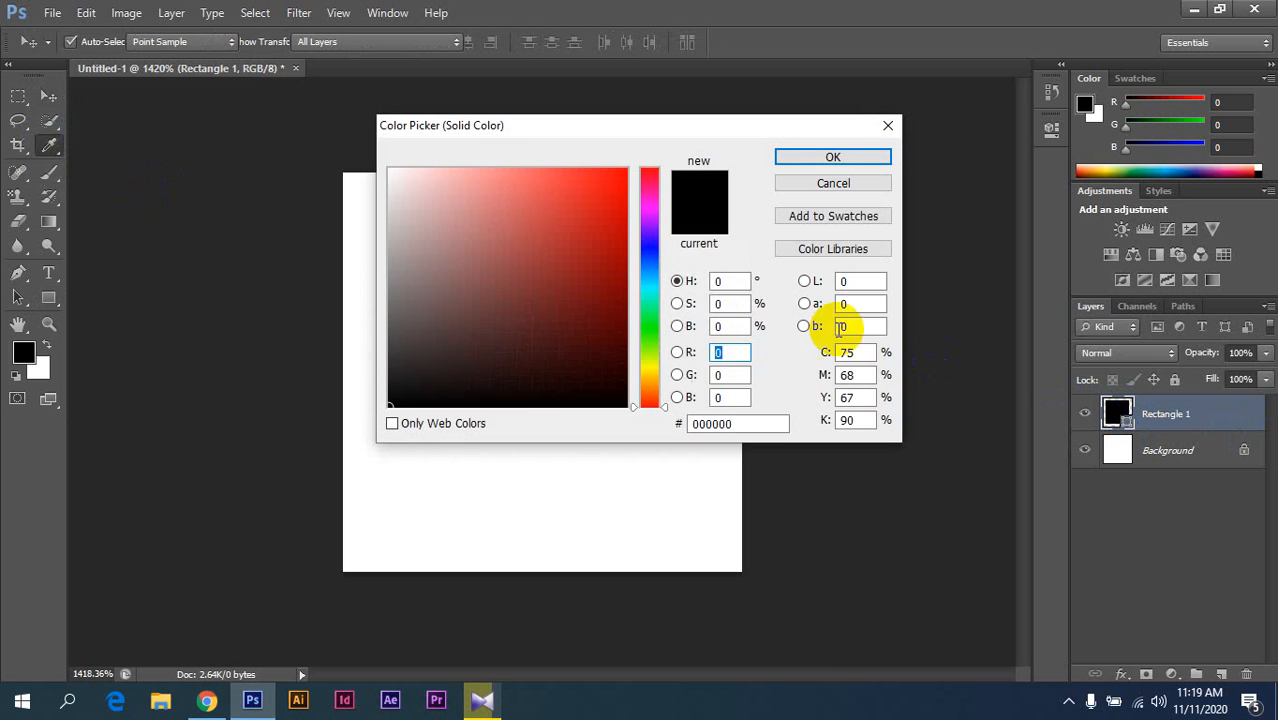
left_click(649, 260)
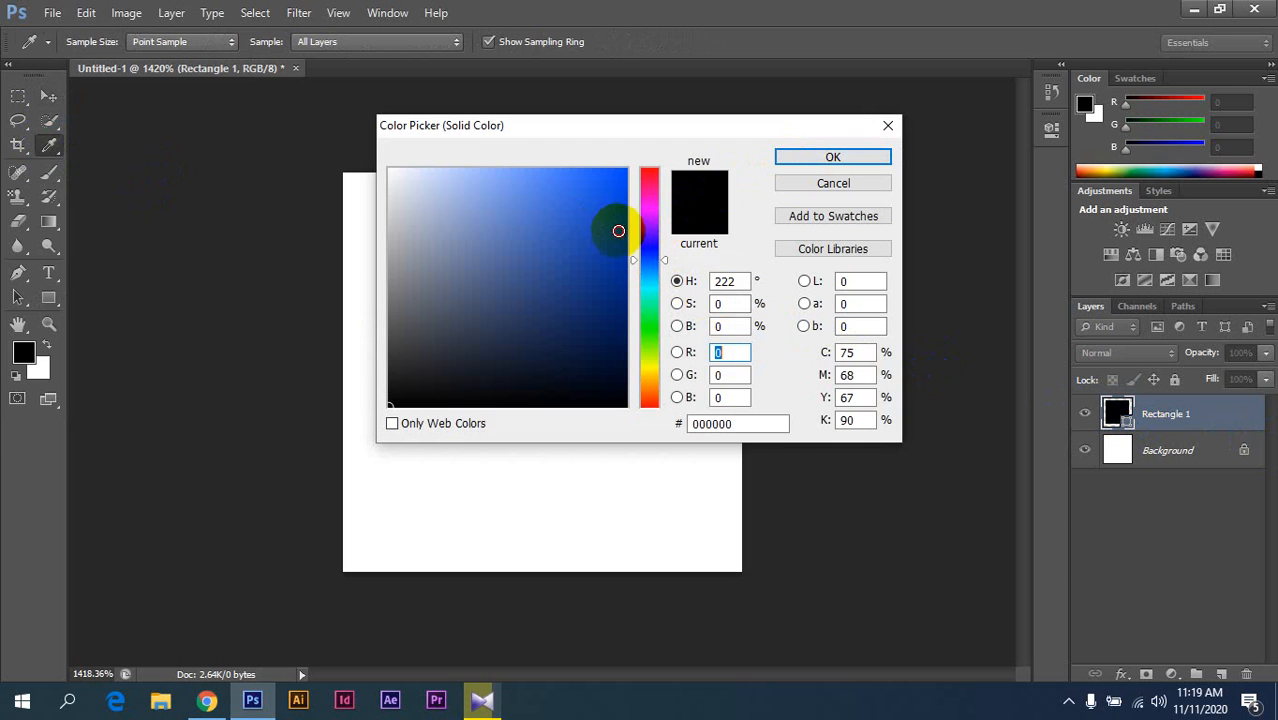
left_click(618, 231)
left_click(786, 160)
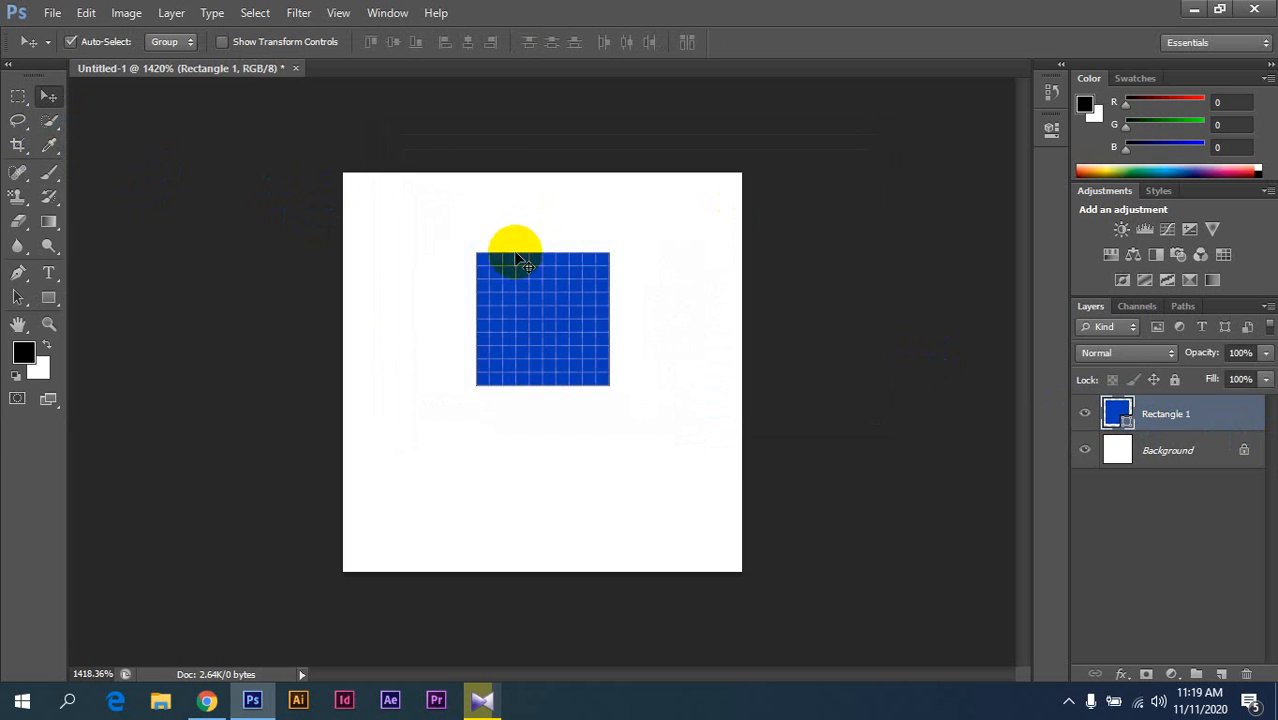
Duplicate the blue square four times and arrange the five squares in the canvas's corners and centre as a checkerboard.
left_click_drag(517, 258, 692, 508)
left_click_drag(590, 371, 464, 481)
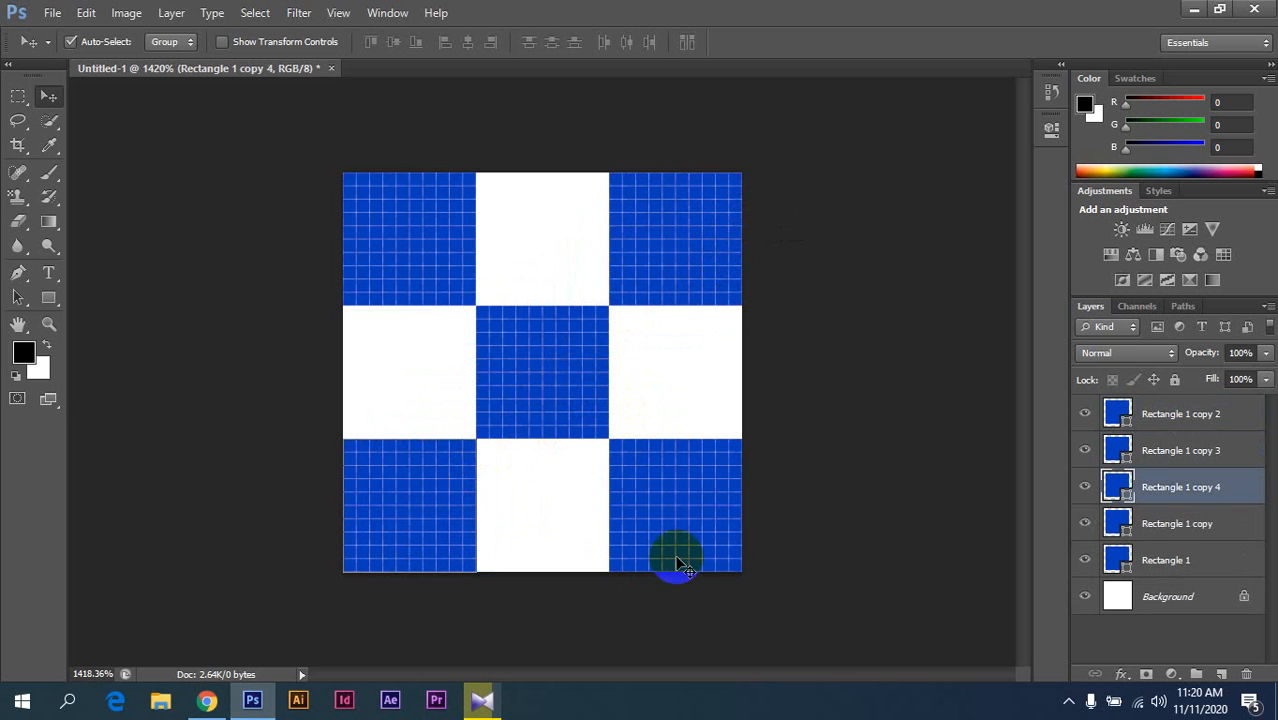
Select all five rectangle layers and define the checkerboard as a pattern named "shdklsd".
left_click(1154, 424)
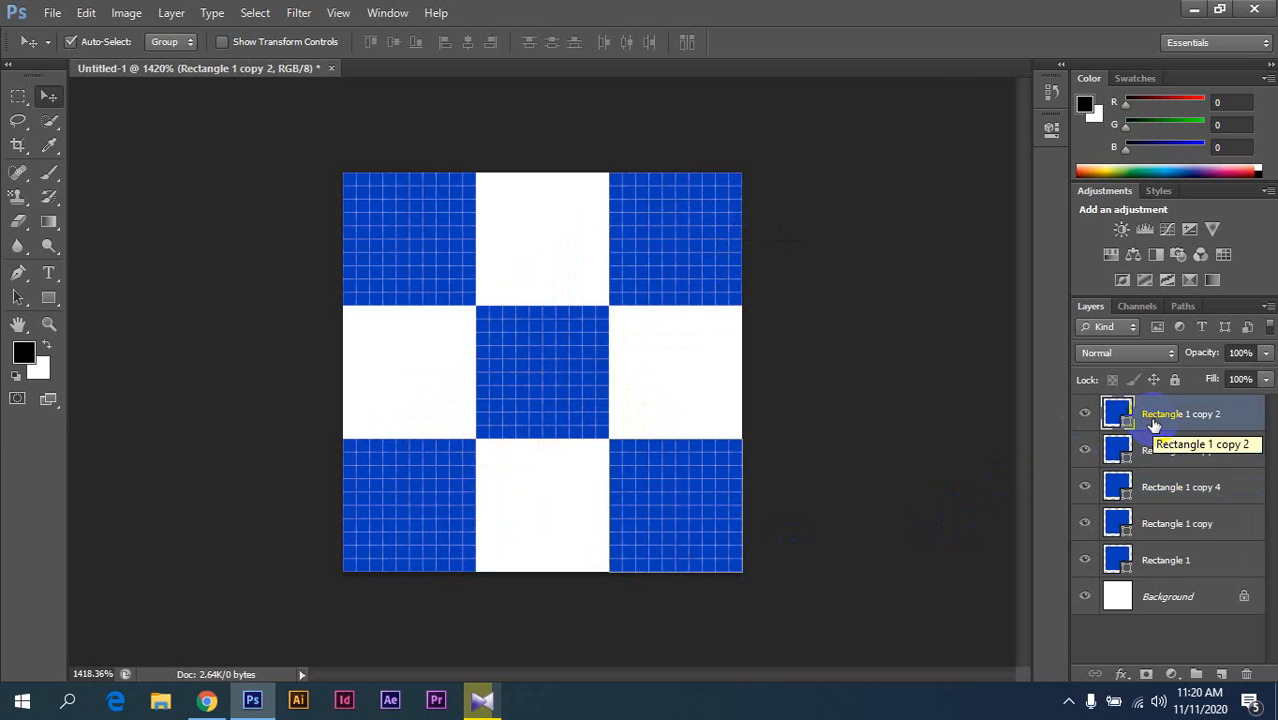
left_click(1203, 566, "shift")
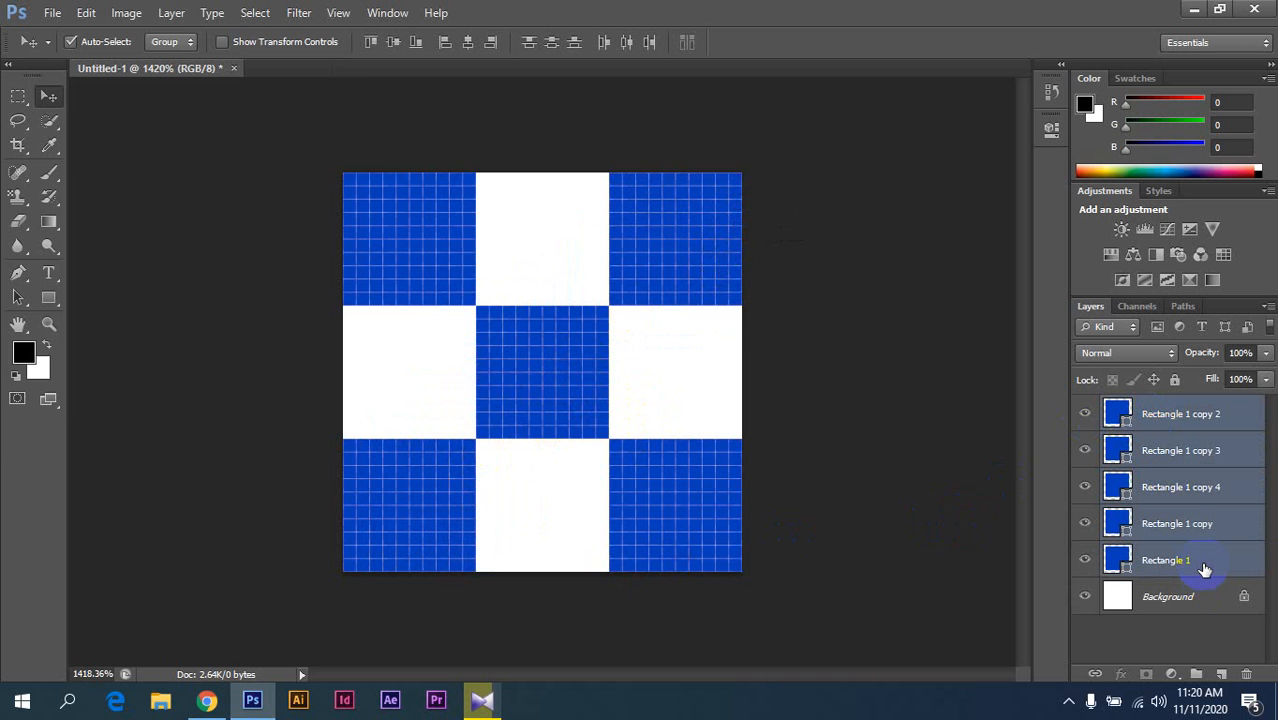
left_click(88, 15)
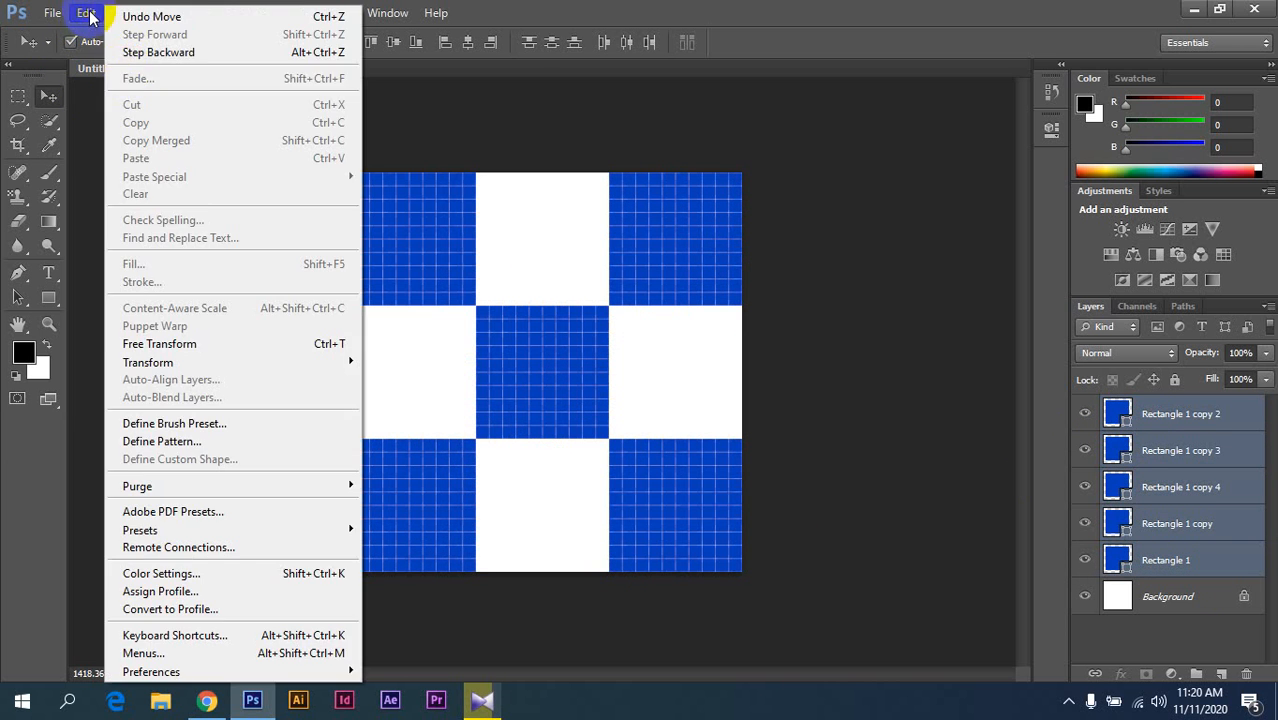
left_click(187, 442)
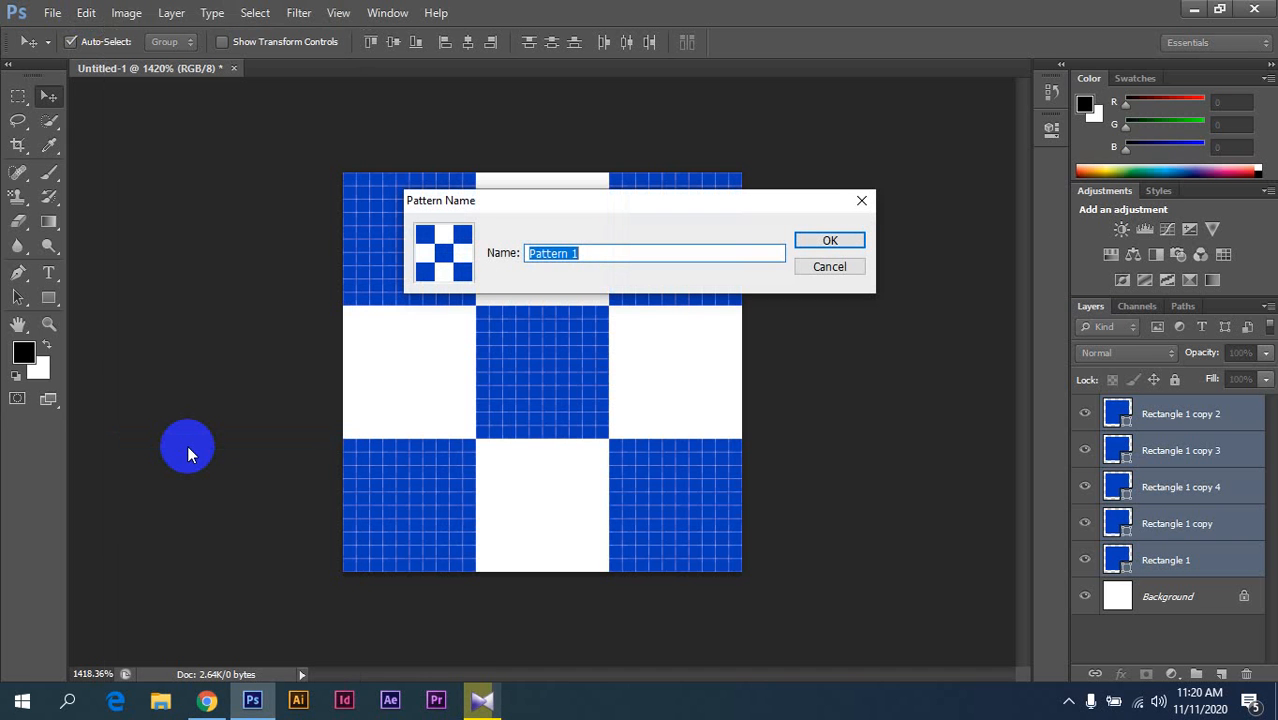
type("shdklsd")
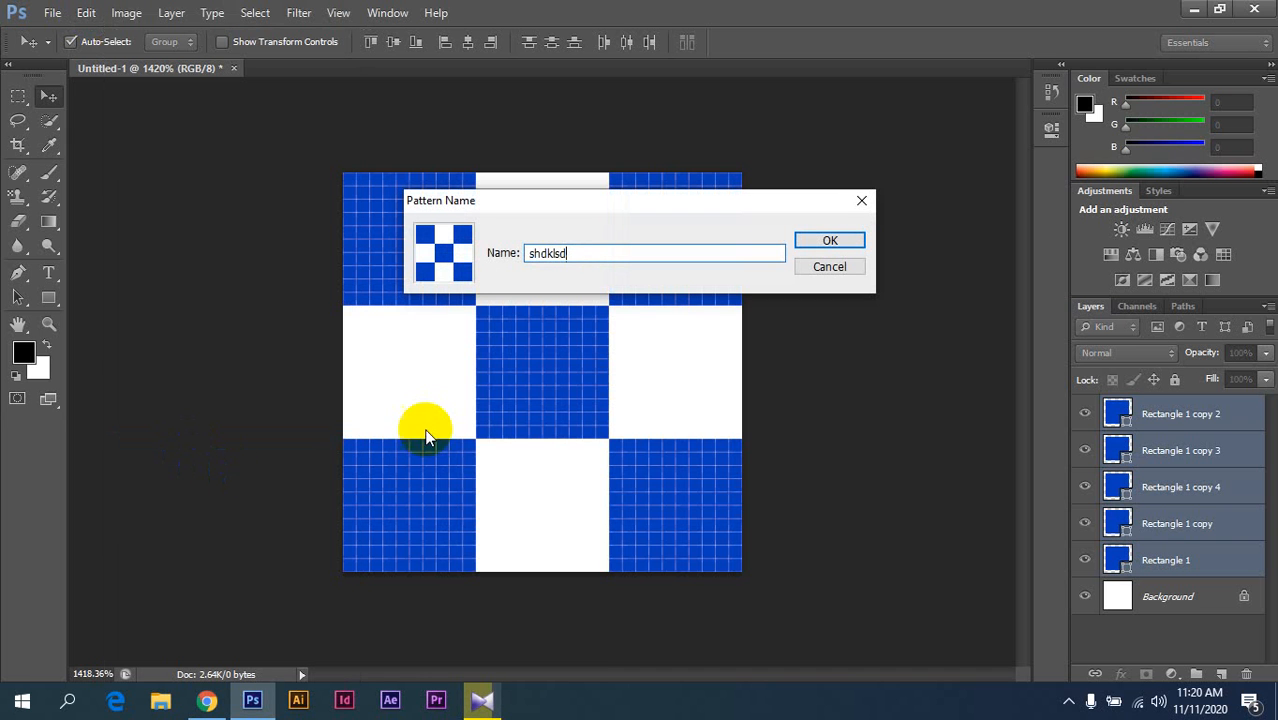
left_click(830, 241)
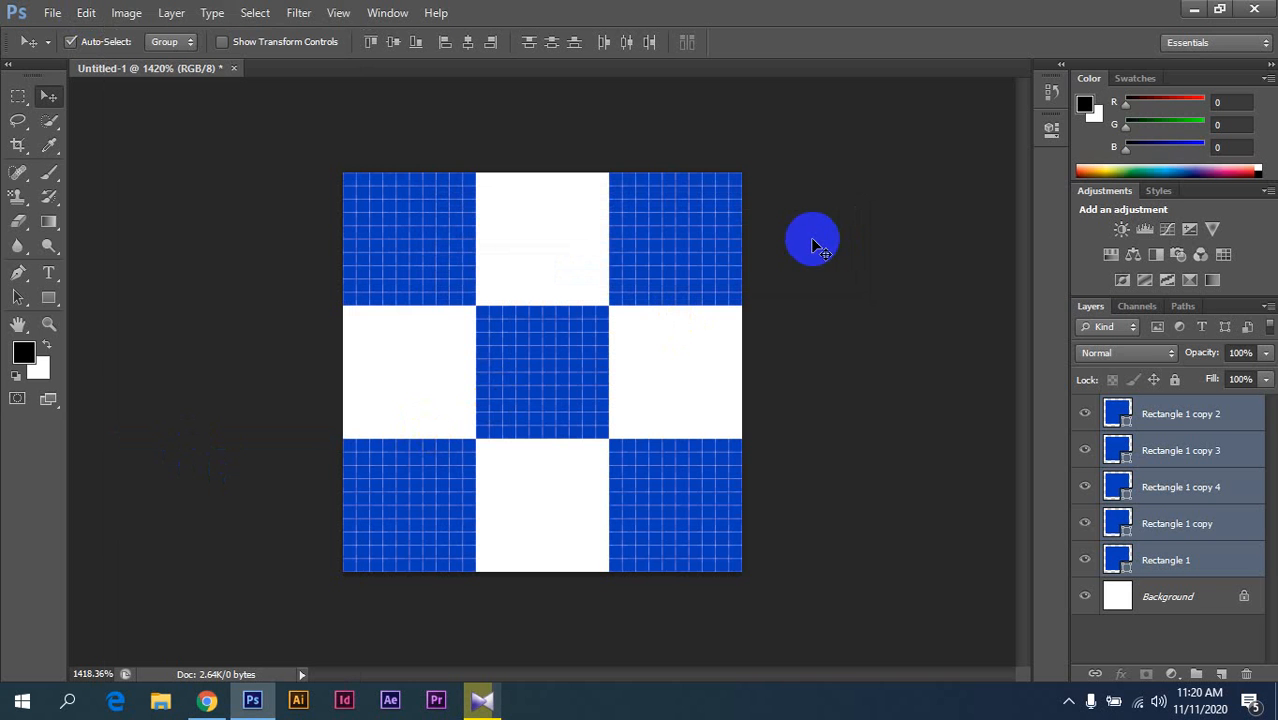
Close the checkerboard document and create a new one with the Default Photoshop Size preset.
left_click(234, 68)
left_click(624, 277)
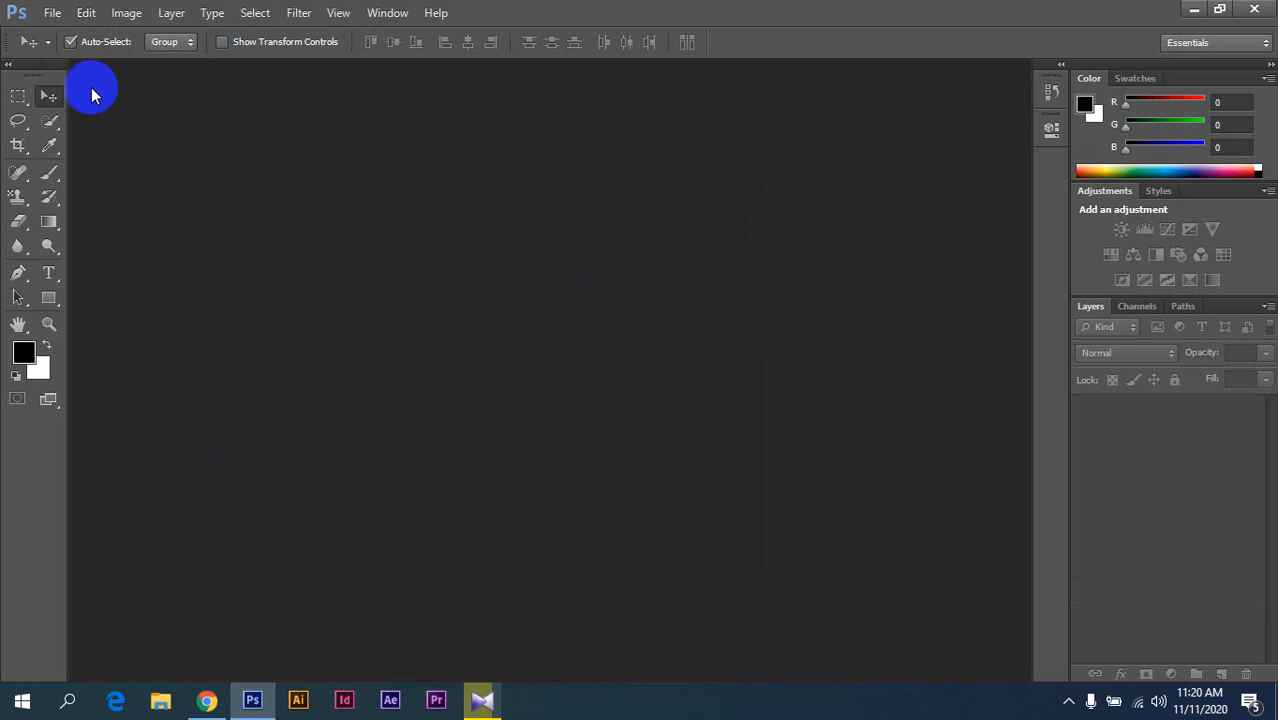
left_click(53, 14)
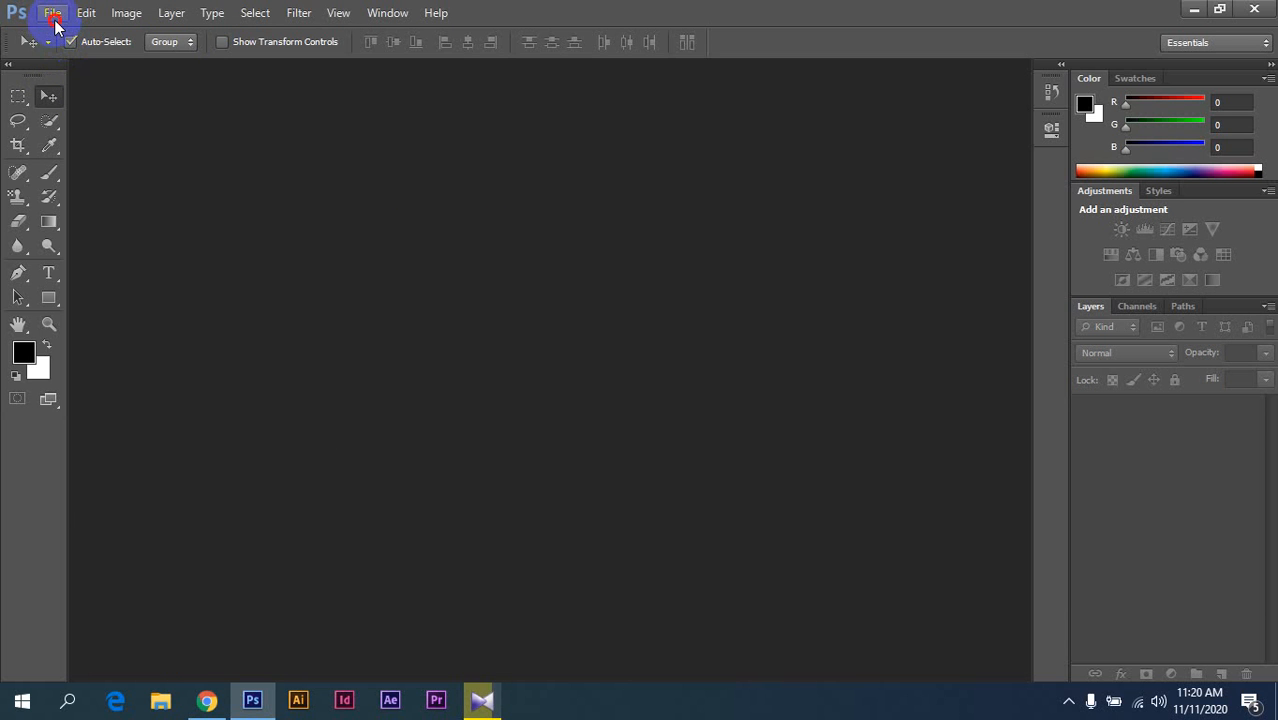
left_click(60, 36)
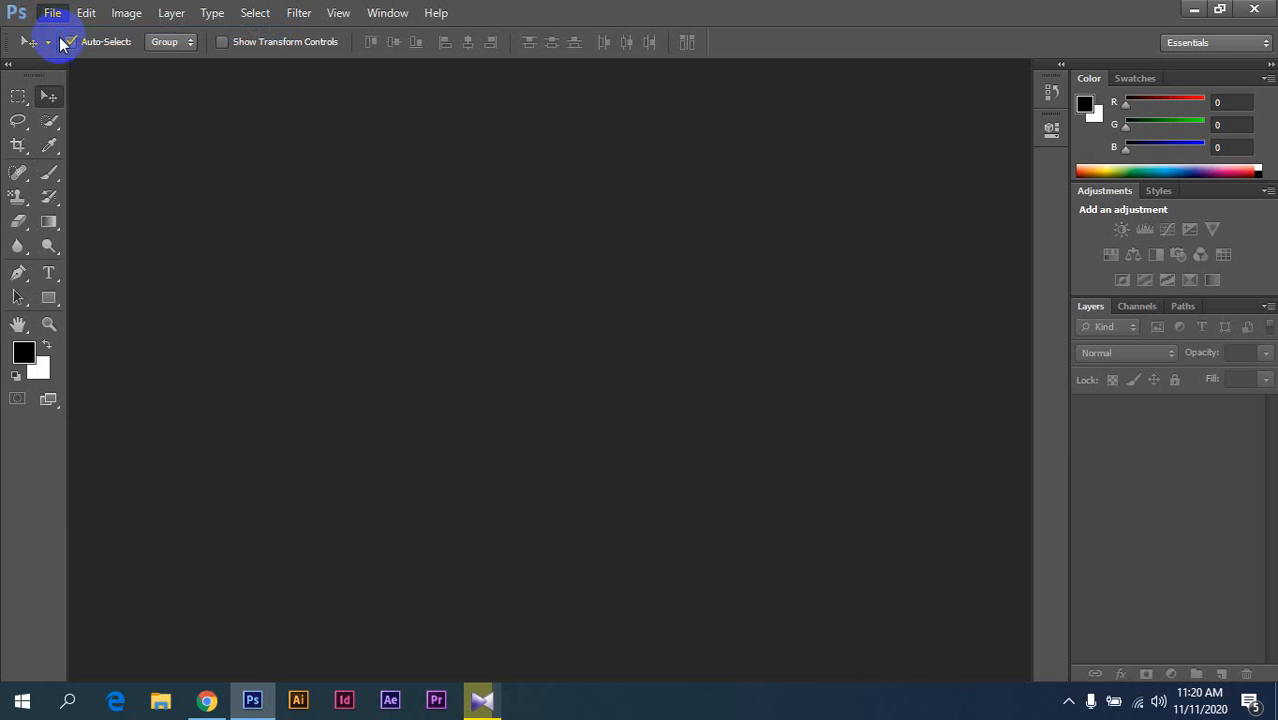
left_click(695, 187)
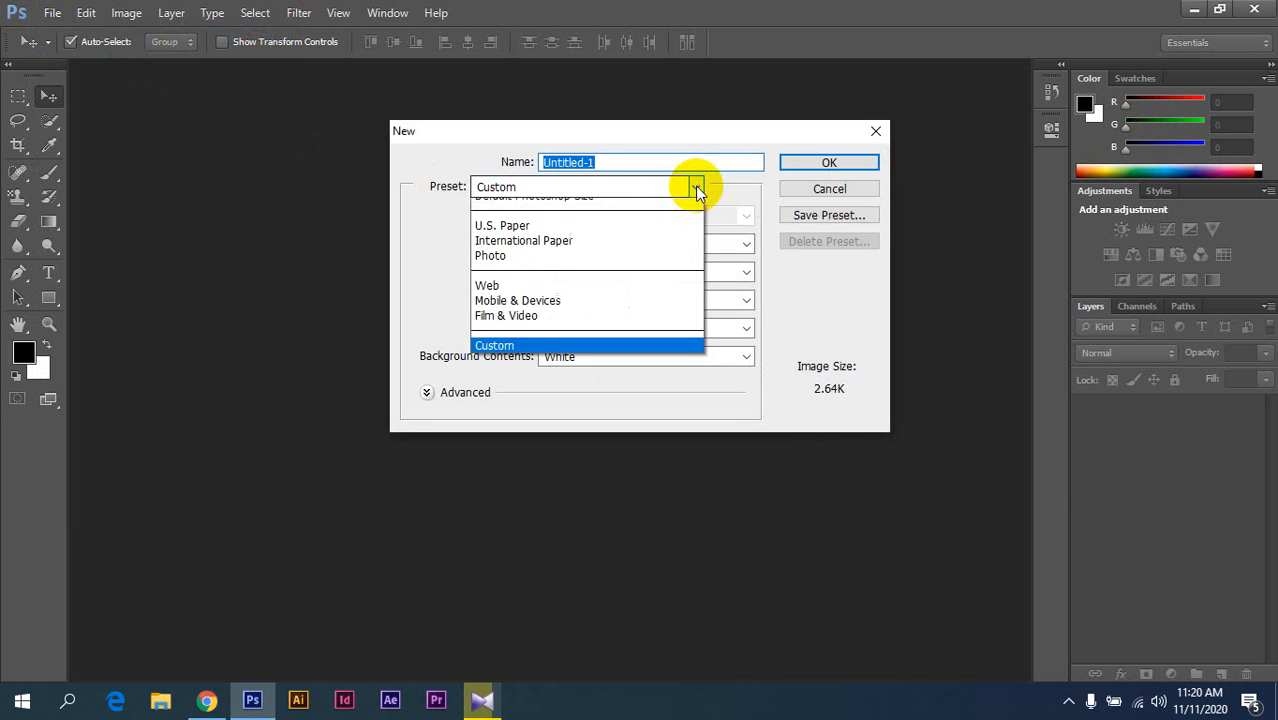
left_click(620, 220)
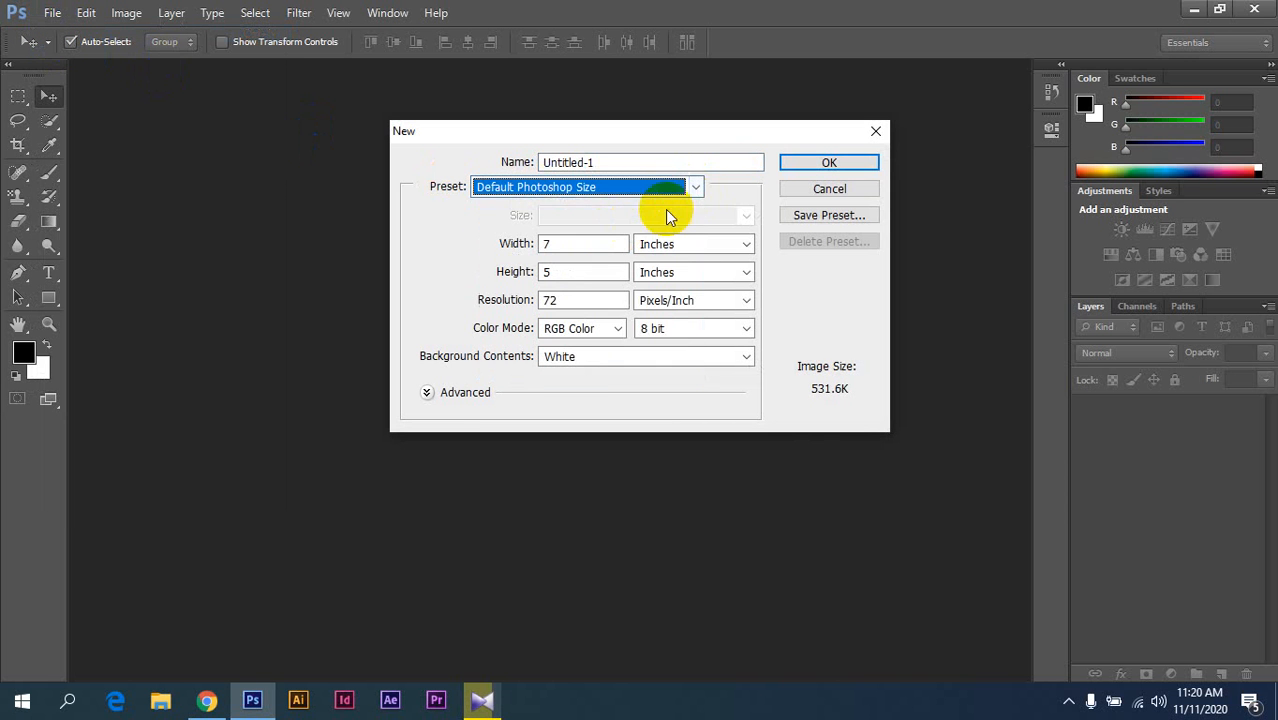
left_click(836, 162)
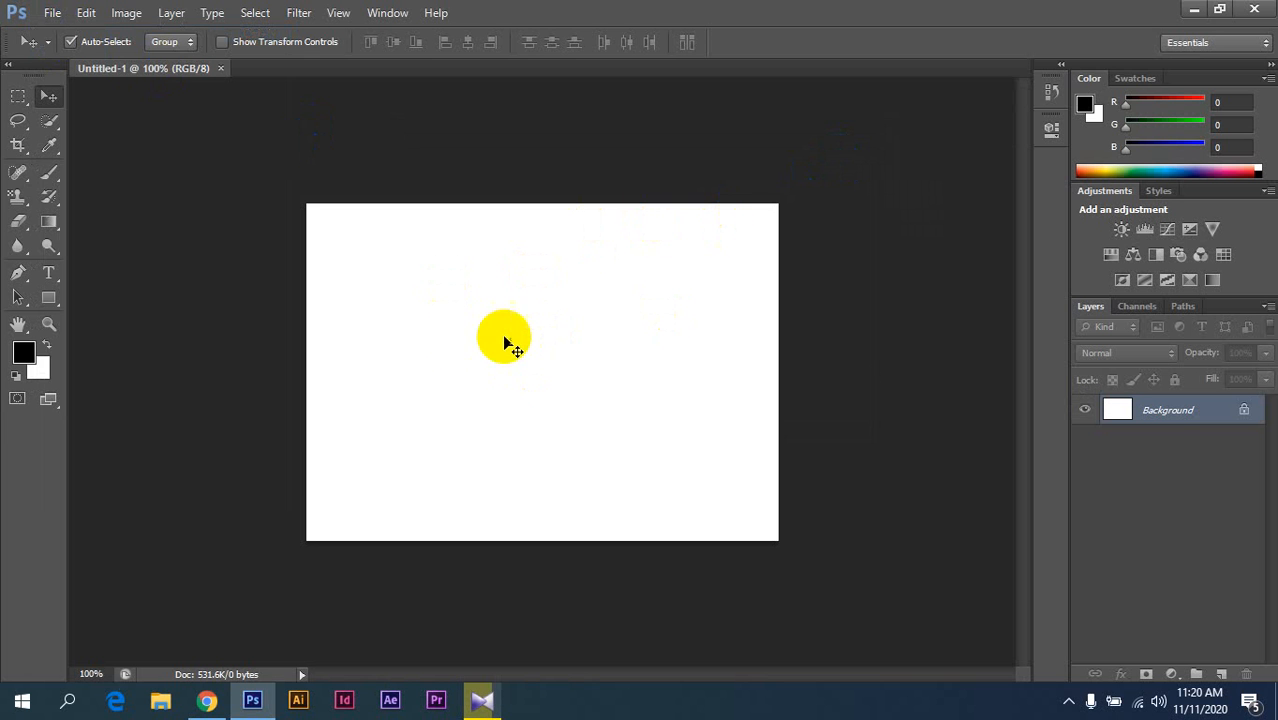
Set the Pattern Stamp tool's opacity and flow both to 100%.
left_click(18, 197)
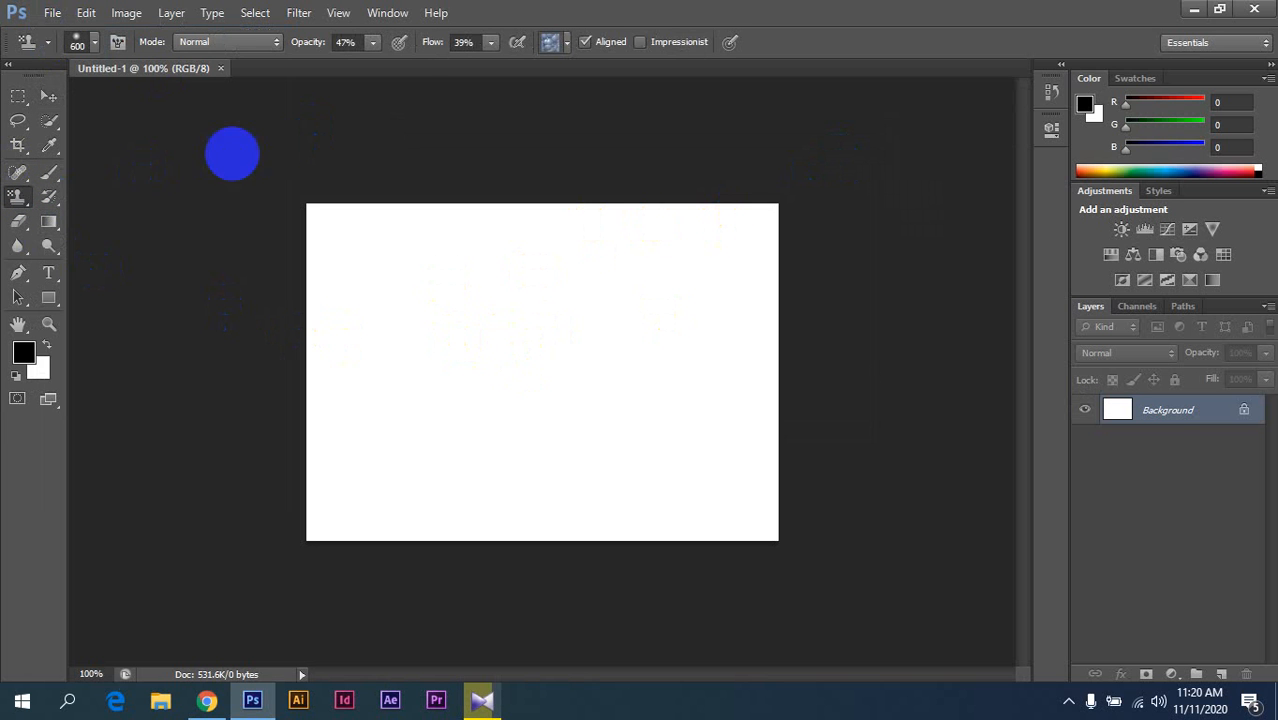
left_click(373, 43)
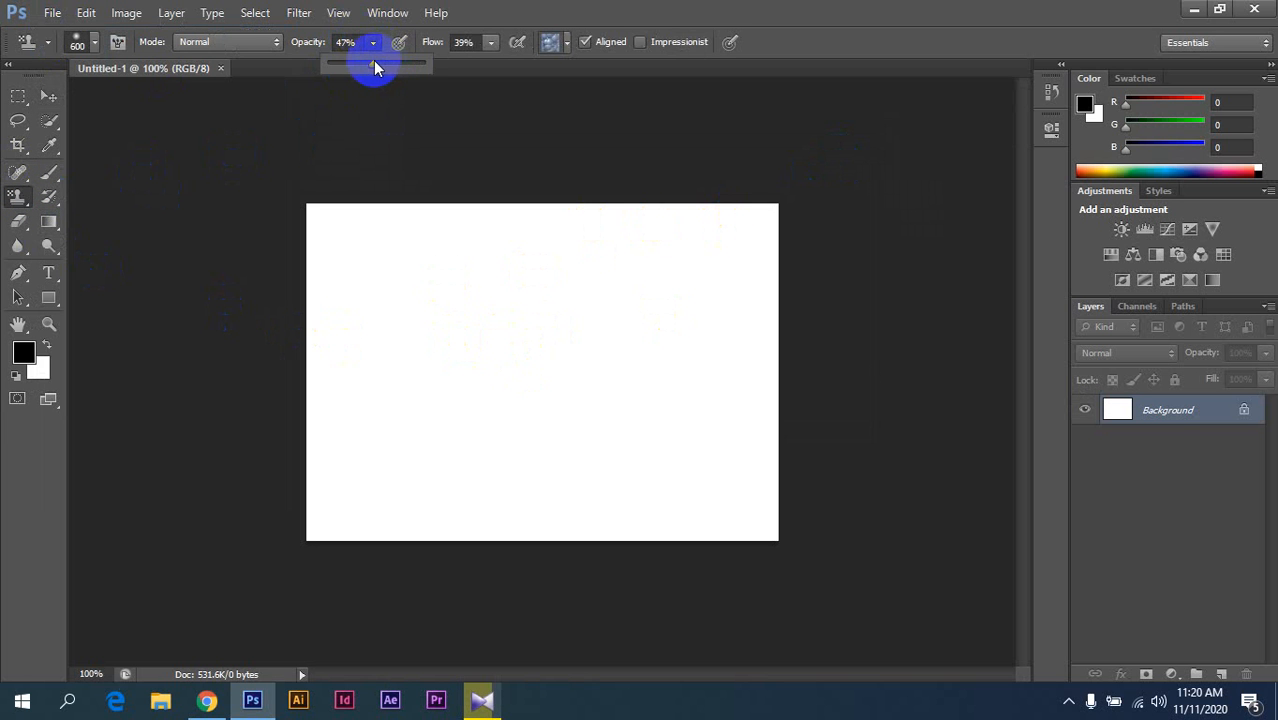
left_click_drag(375, 63, 599, 63)
left_click(490, 43)
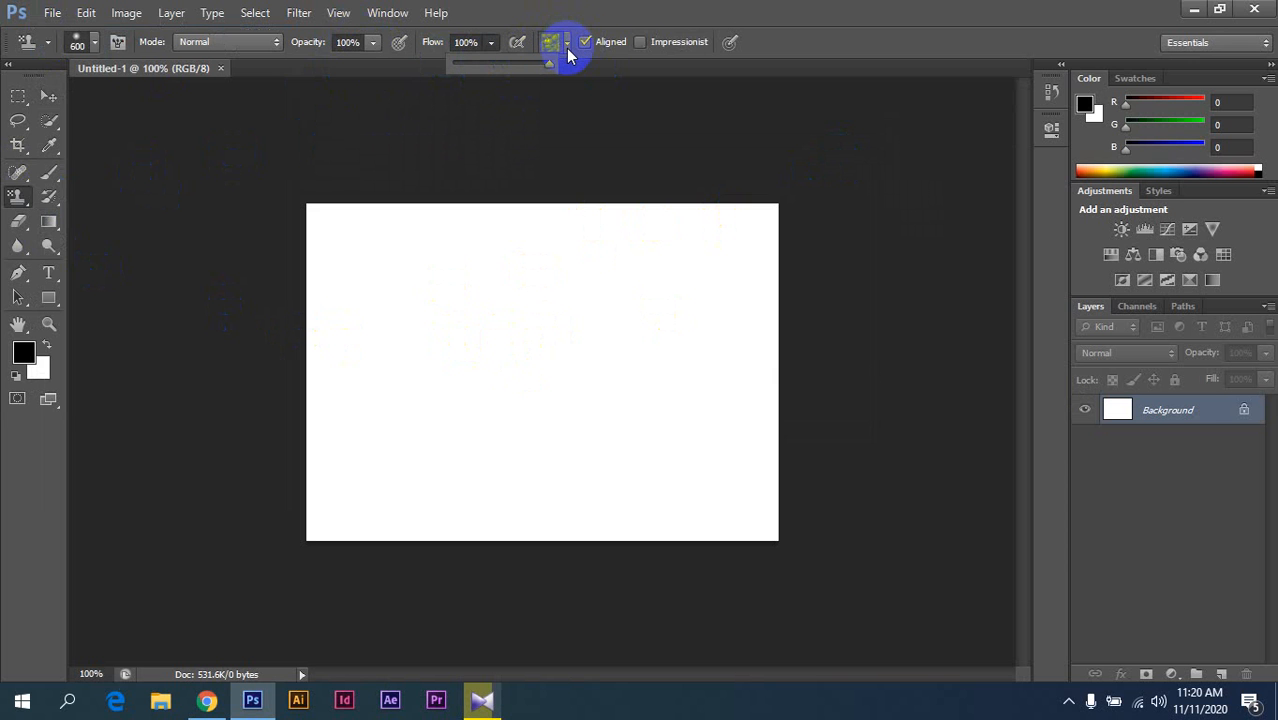
Choose the blue-and-white checkerboard pattern and stamp it once at the centre of the canvas with the 600 px soft brush.
left_click(566, 45)
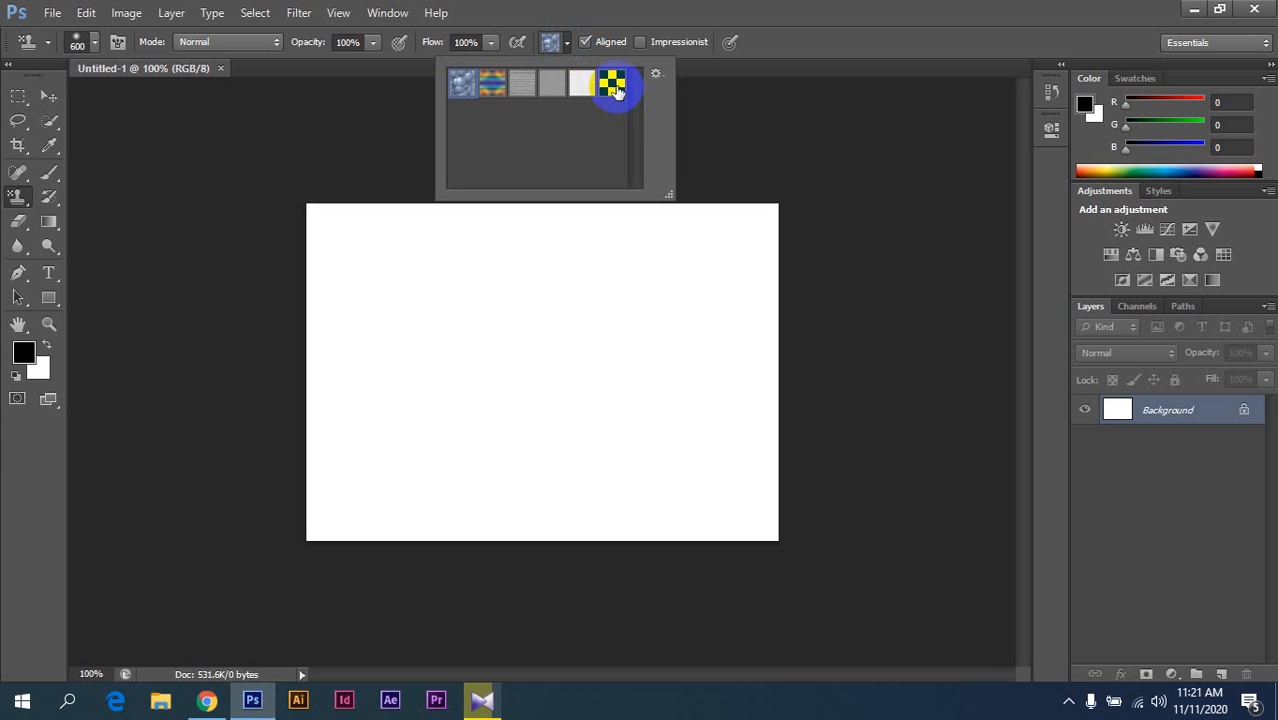
left_click(613, 85)
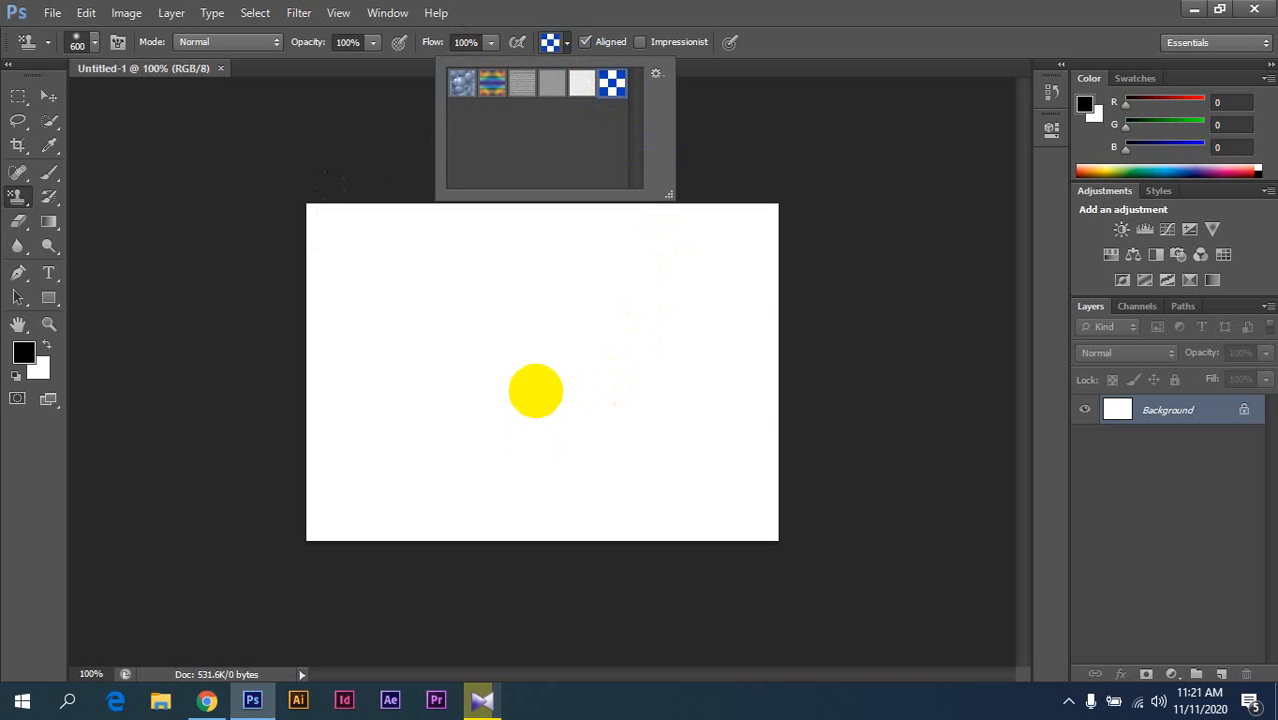
left_click(545, 359)
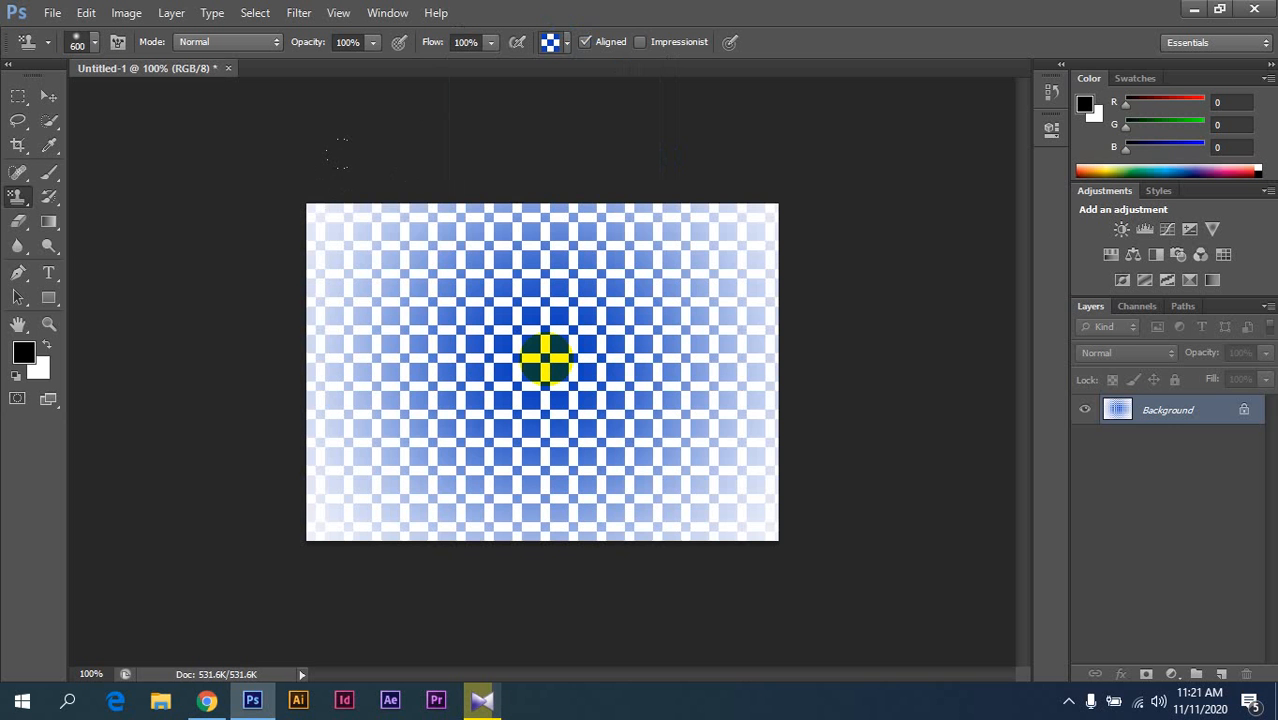
Reduce the Pattern Stamp brush to 300 px and paint the checkerboard at full strength across the blank document's canvas.
key("bracketleft")
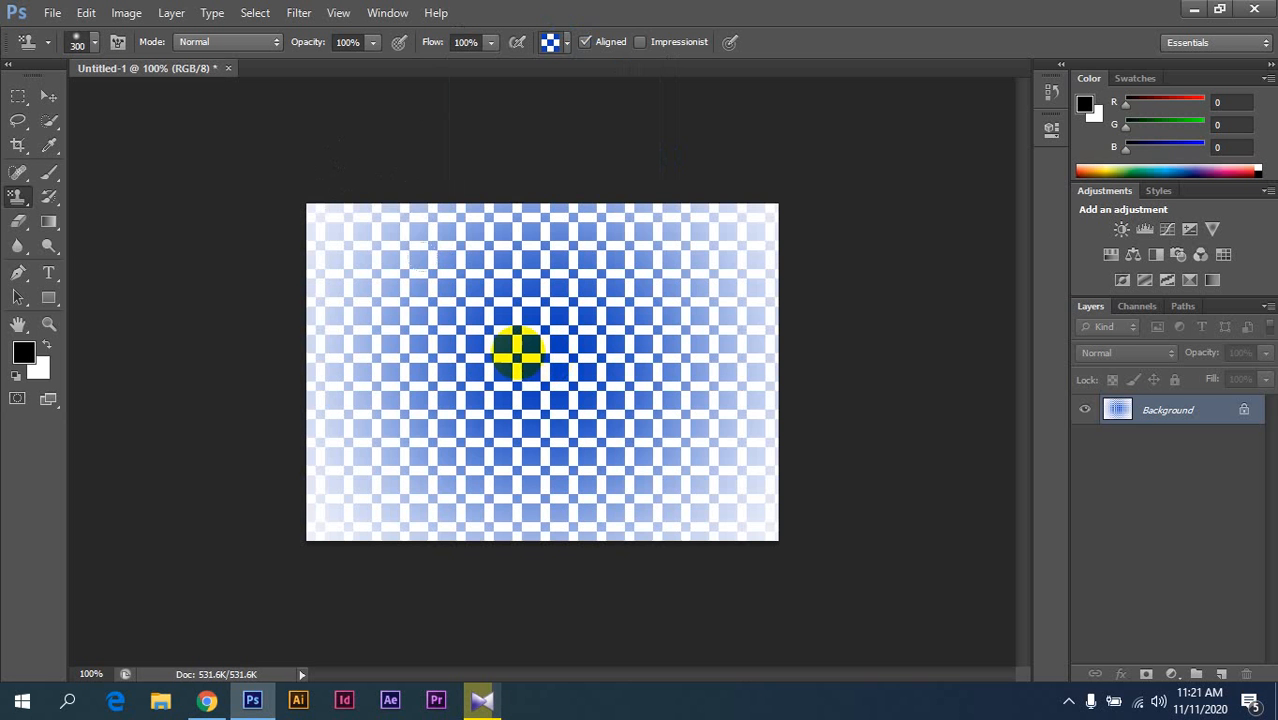
mouse_move(513, 348)
left_mouse_down()
mouse_move(416, 280)
mouse_move(415, 446)
mouse_move(623, 402)
mouse_move(644, 428)
mouse_move(709, 212)
mouse_move(777, 450)
mouse_move(345, 548)
mouse_move(328, 311)
mouse_move(673, 406)
mouse_move(678, 297)
mouse_move(475, 428)
mouse_move(699, 305)
mouse_move(605, 362)
left_mouse_up()
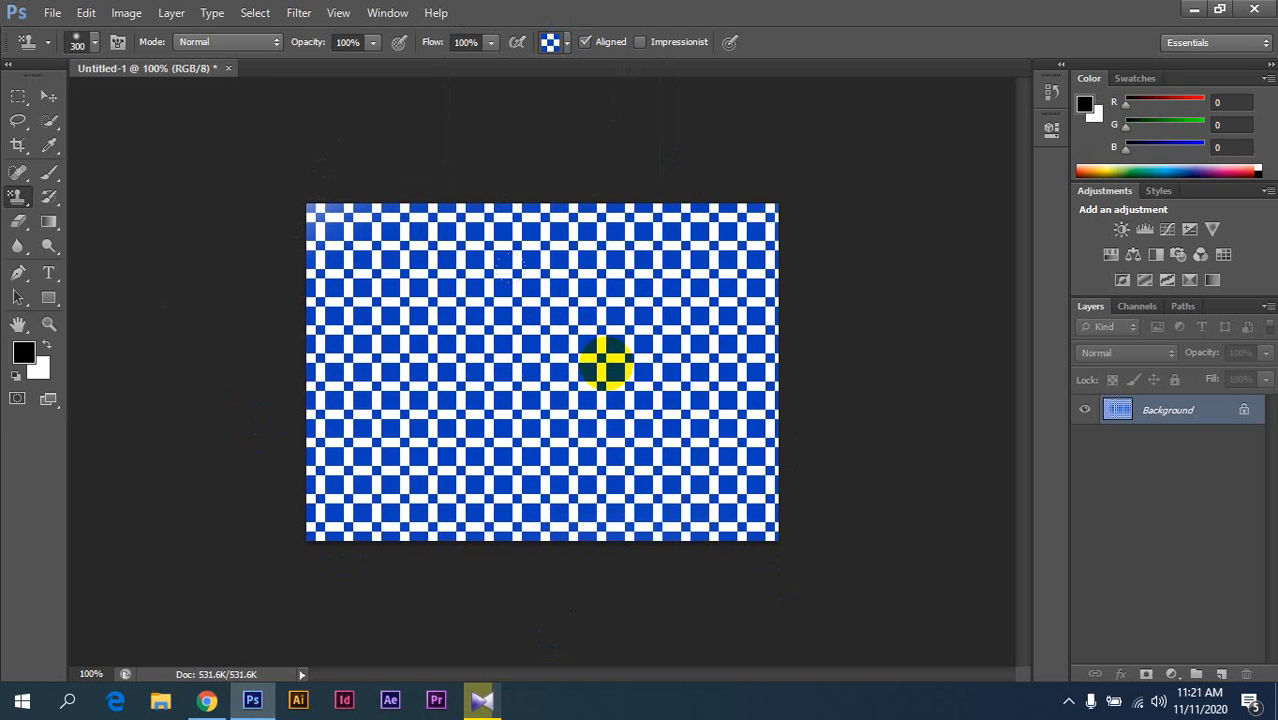
Open the 1920x1080 red-lips HD-Wallpaper portrait JPG from the "working image" folder.
left_click(50, 17)
left_click(57, 48)
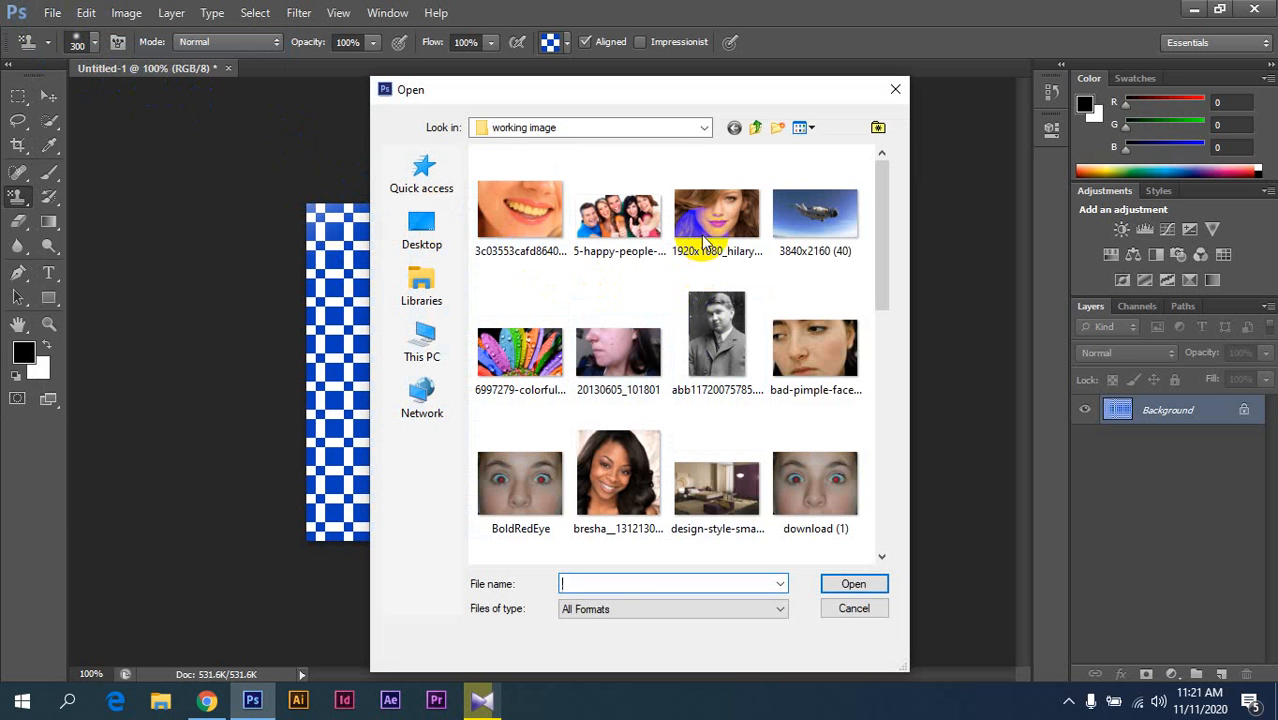
left_click(700, 235)
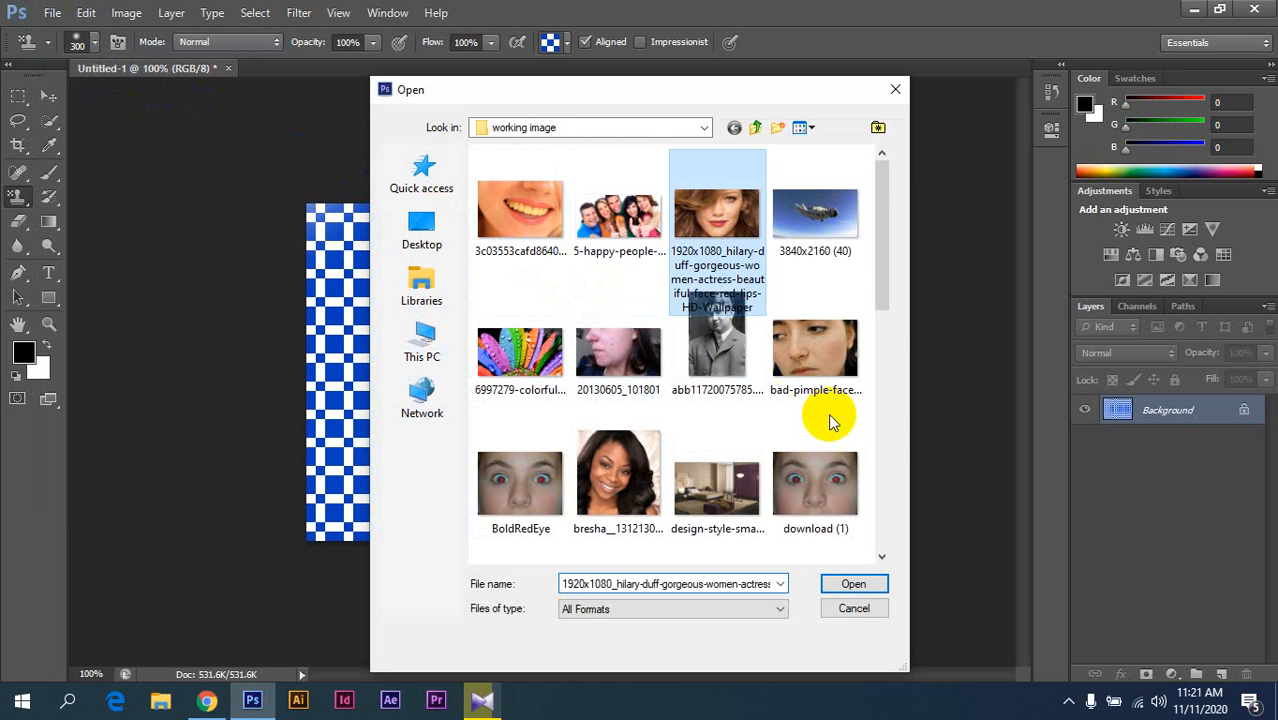
left_click(855, 585)
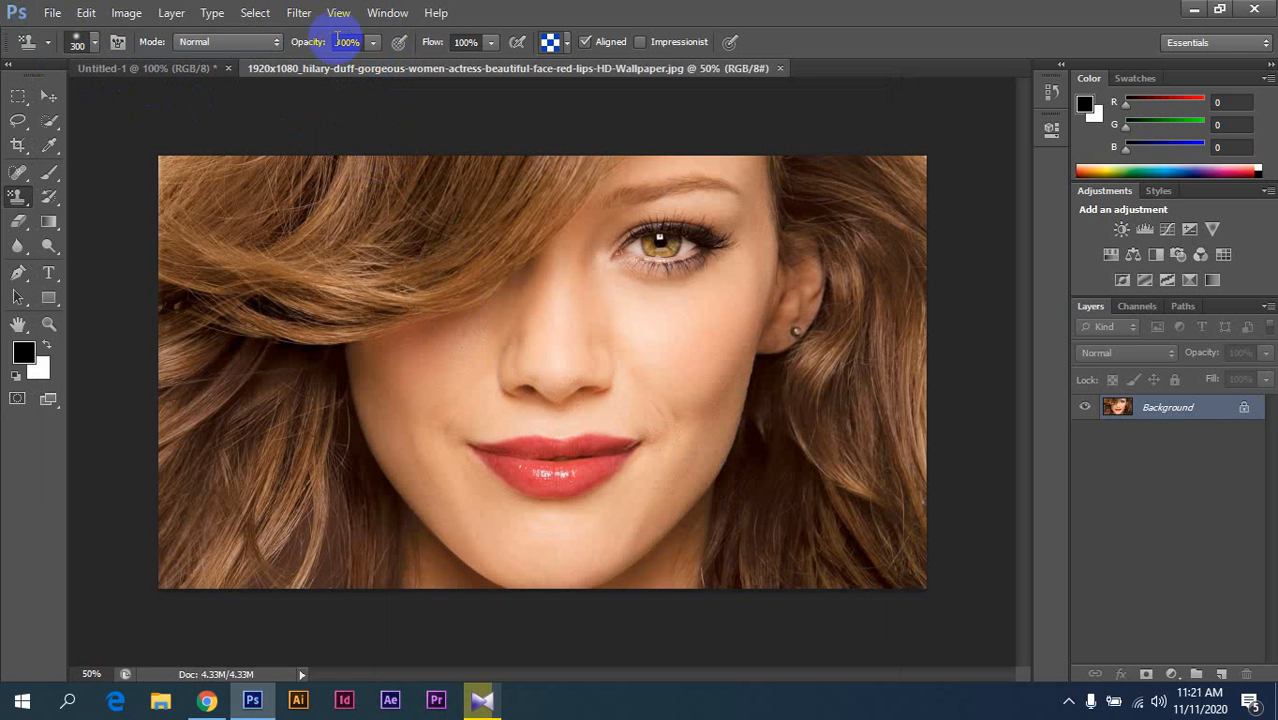
Paint the checkerboard pattern over the whole portrait with a 600 px Pattern Stamp brush at 30% opacity and 27% flow.
left_click(373, 44)
left_click_drag(370, 65, 307, 63)
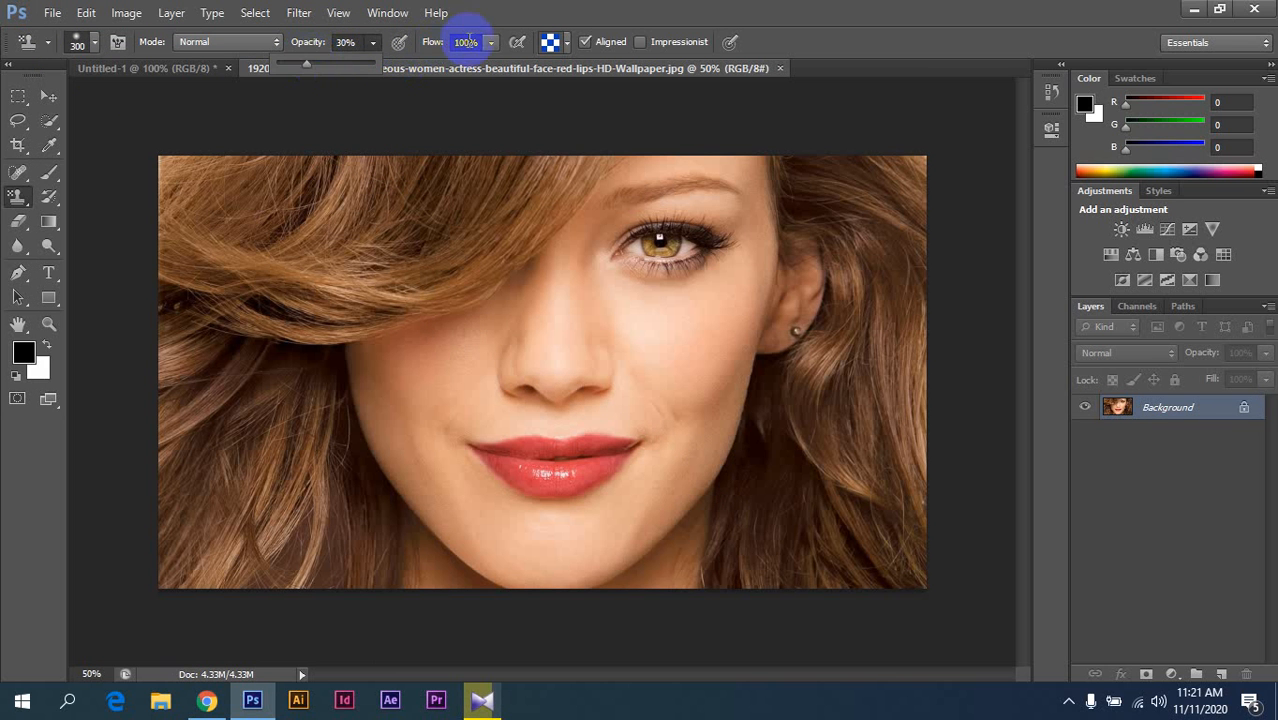
left_click(491, 42)
left_click_drag(489, 61, 421, 66)
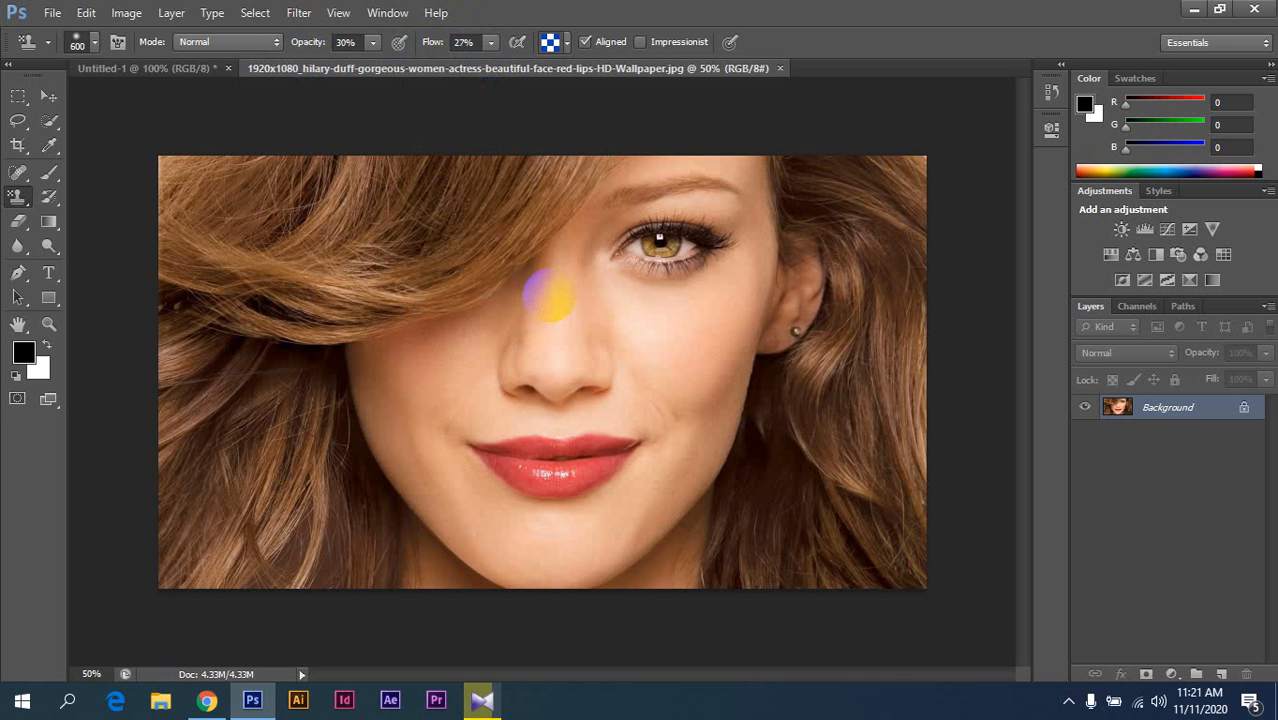
mouse_move(597, 280)
left_mouse_down()
mouse_move(666, 420)
mouse_move(505, 471)
mouse_move(388, 321)
mouse_move(288, 239)
mouse_move(202, 242)
mouse_move(212, 405)
mouse_move(262, 535)
mouse_move(538, 560)
mouse_move(855, 537)
mouse_move(912, 354)
mouse_move(900, 176)
mouse_move(762, 200)
mouse_move(346, 209)
mouse_move(361, 393)
mouse_move(824, 459)
mouse_move(763, 516)
left_mouse_up()
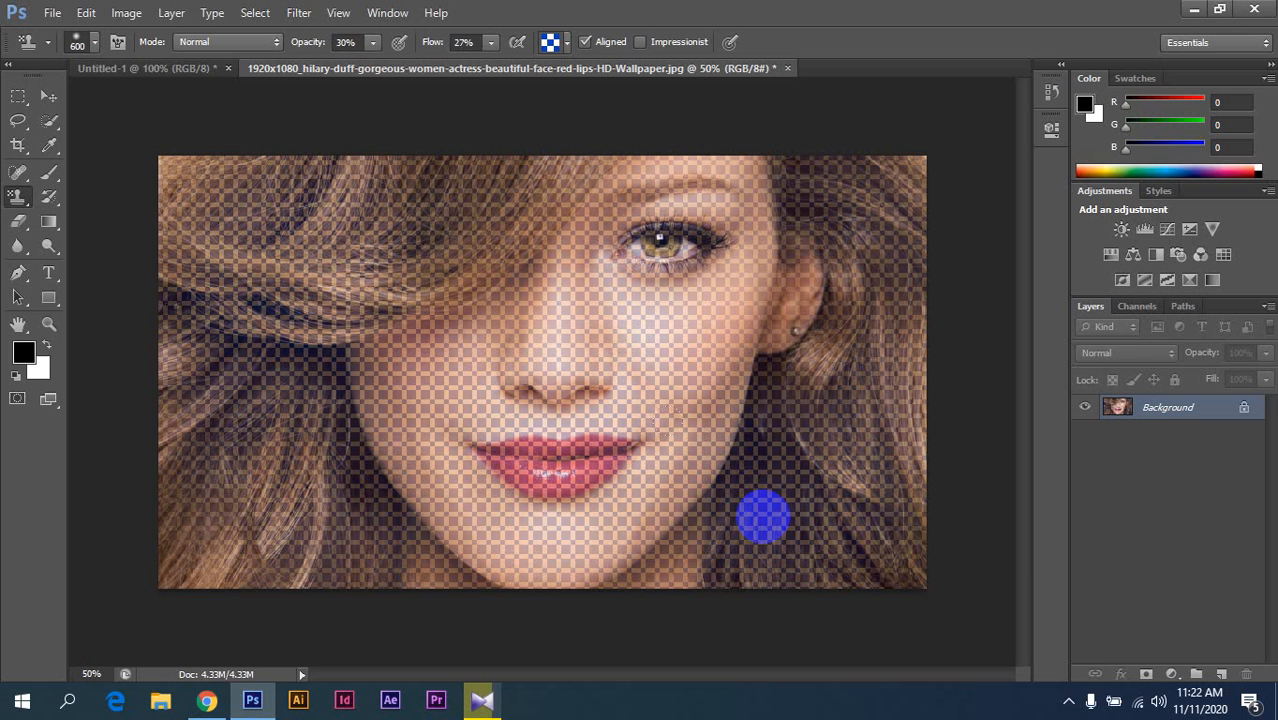
left_click(1068, 703)
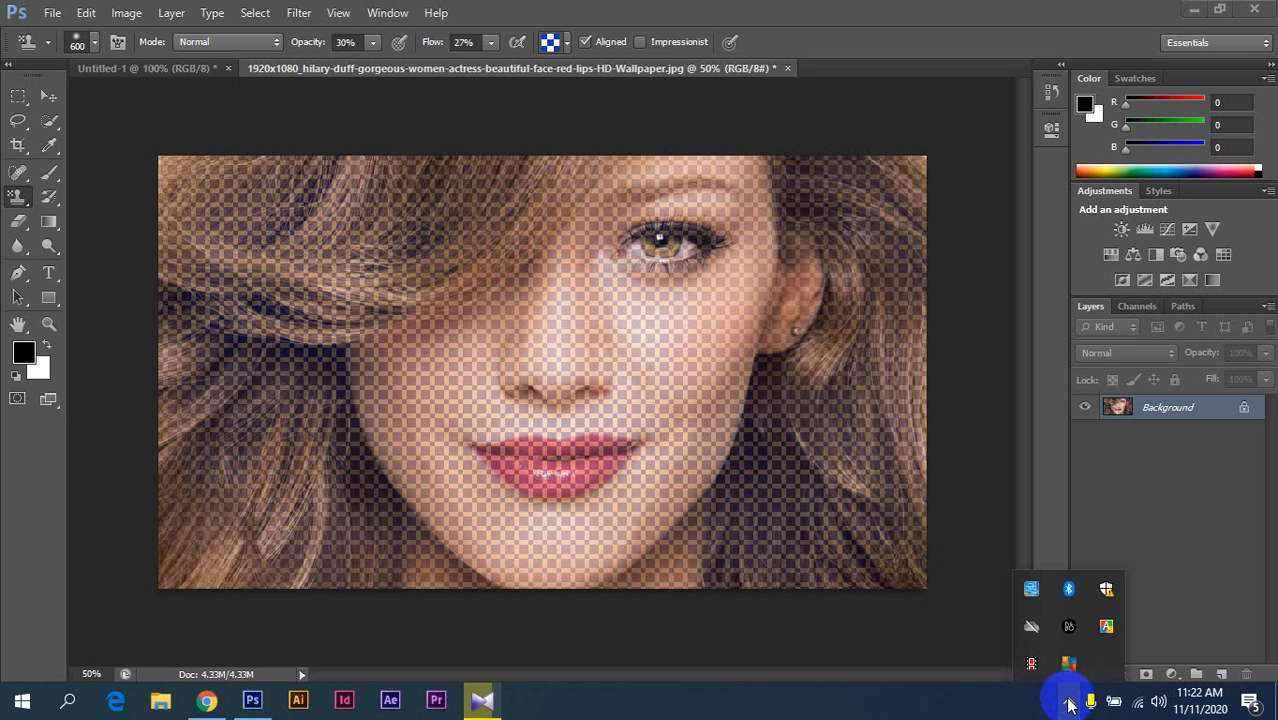